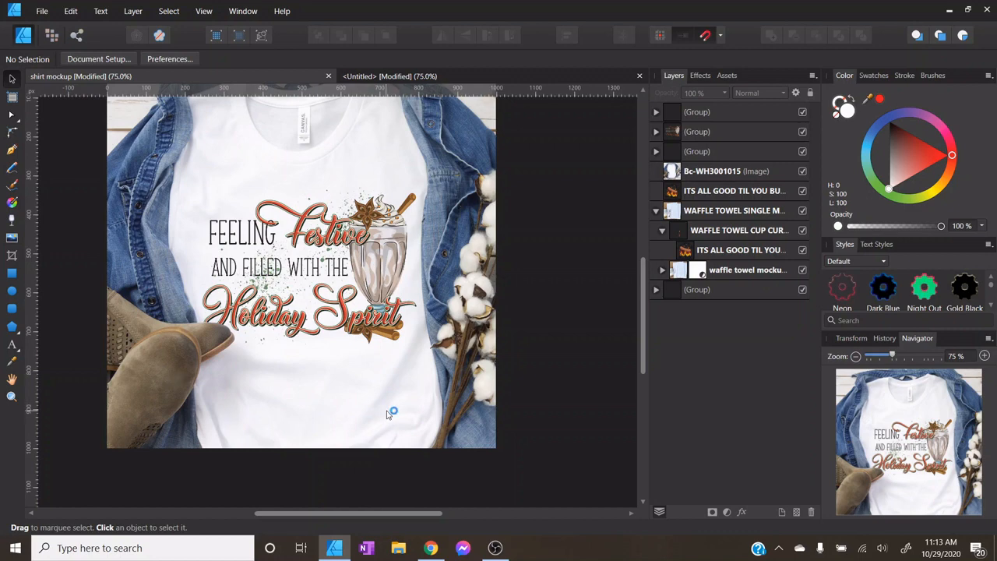
Step: Expand the festive design's group and select its boot curve to examine how the mockup hides the overlap
scroll(390, 413, "up", 2)
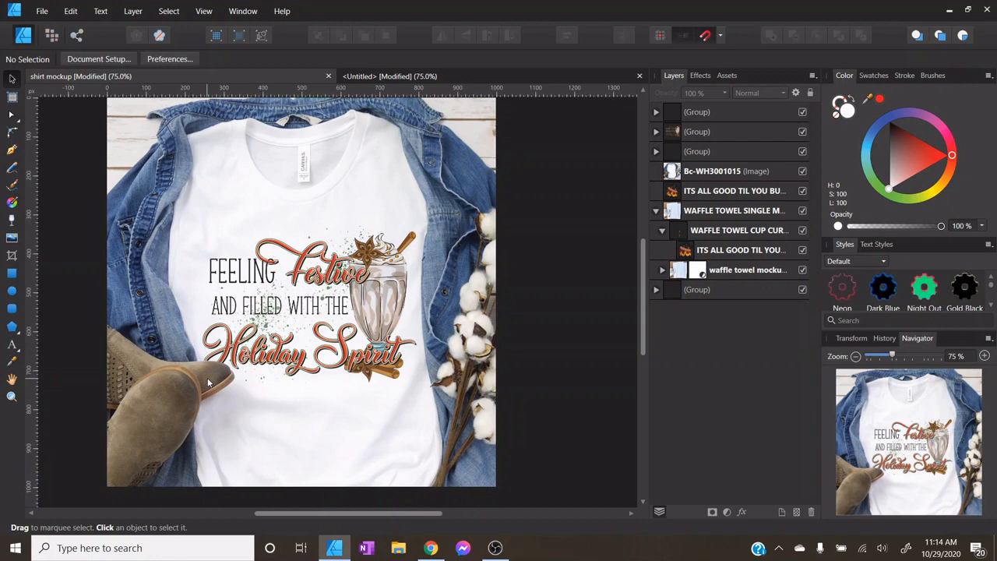
left_click(985, 356)
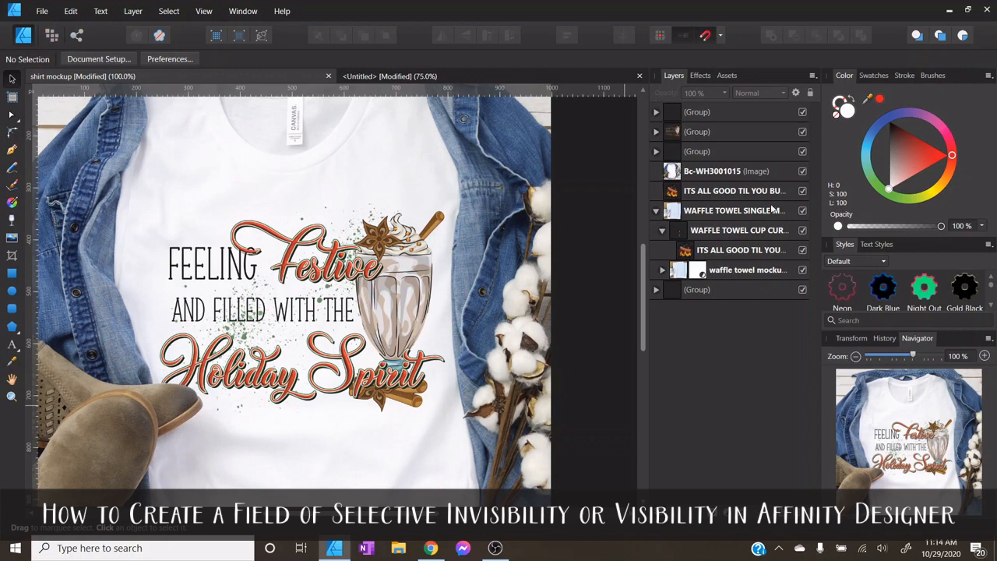
left_click(657, 132)
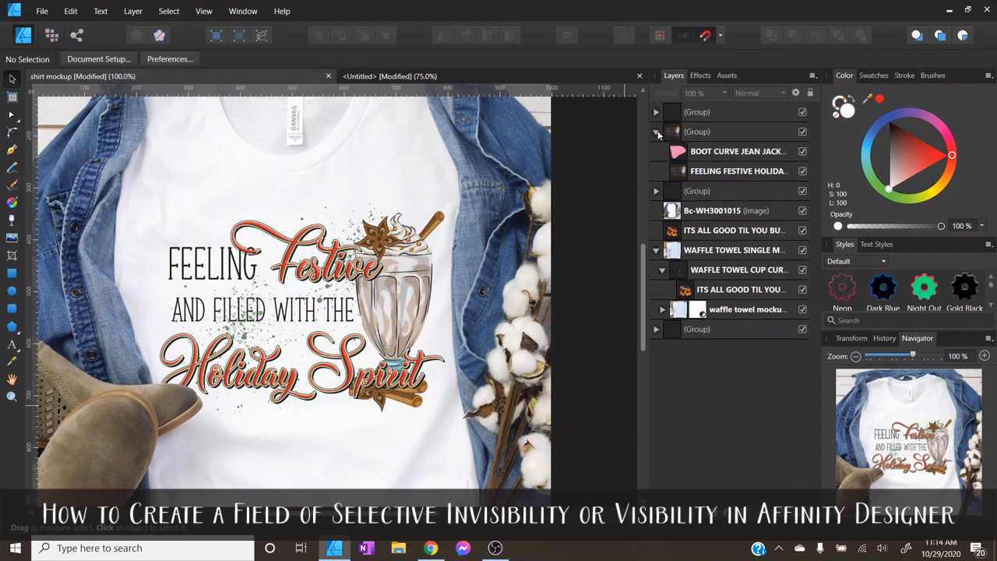
left_click(712, 156)
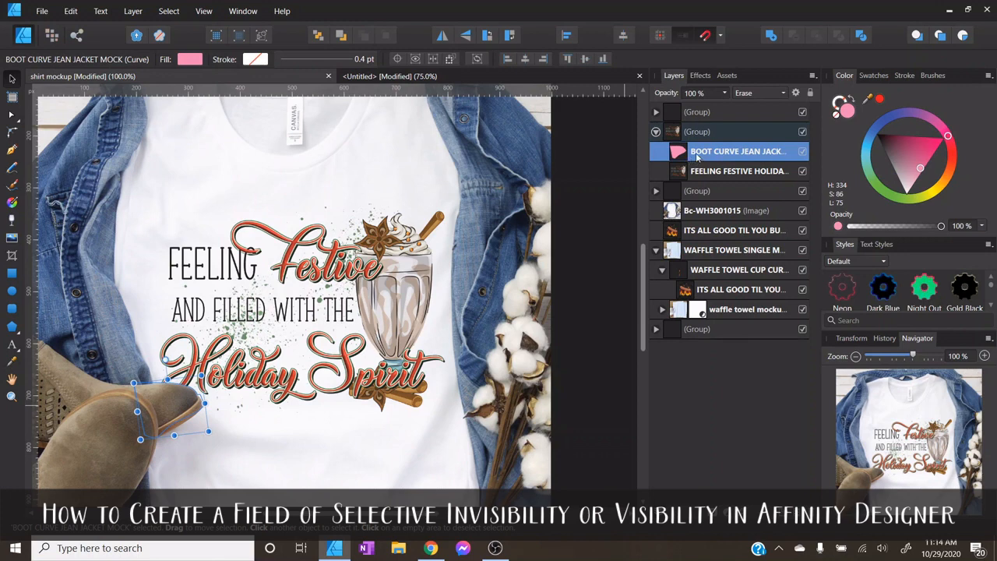
Step: Hide the festive design group and the shirt photo to reveal the waffle towel mockup, and clear the selection
left_click(802, 132)
left_click(802, 210)
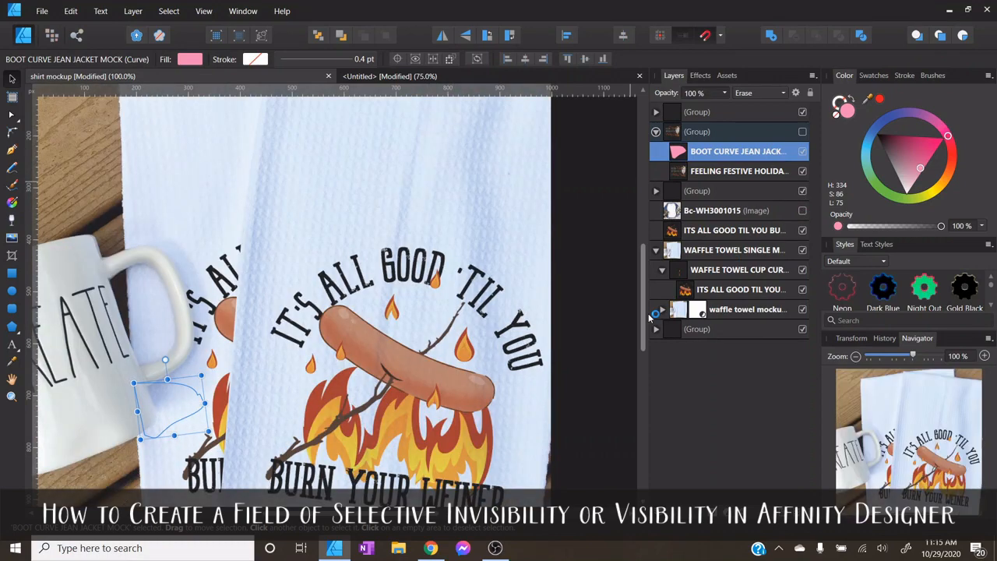
left_click(856, 357)
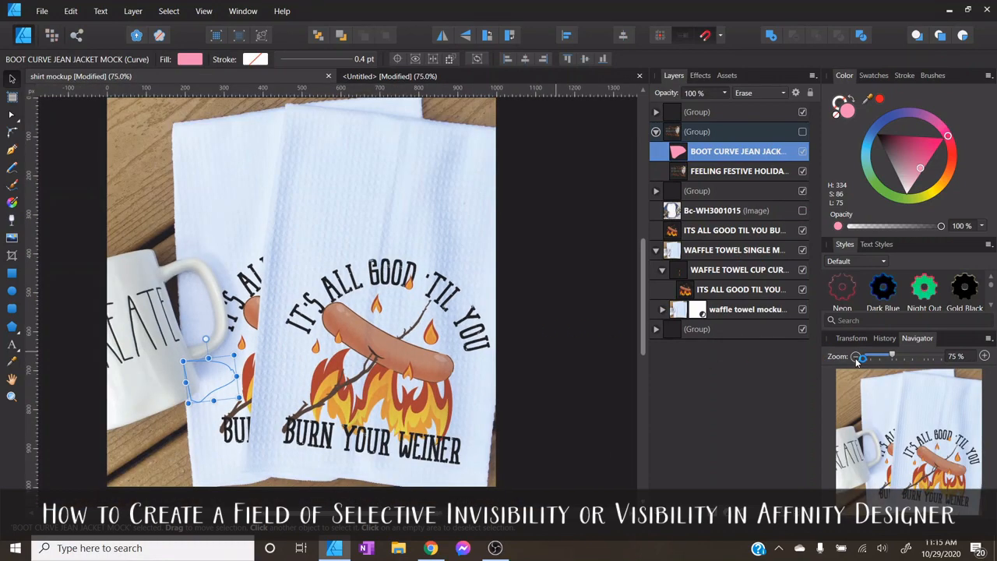
left_click(856, 357)
left_click(585, 338)
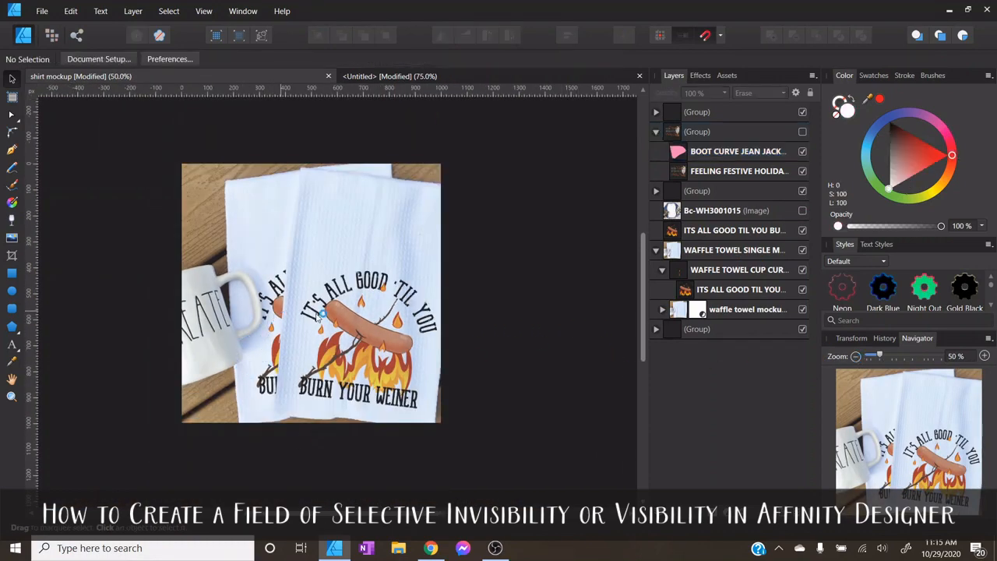
Step: Select the cup curve inside the waffle towel group and examine how it confines the design beside the mug
left_click(983, 356)
left_click(984, 356)
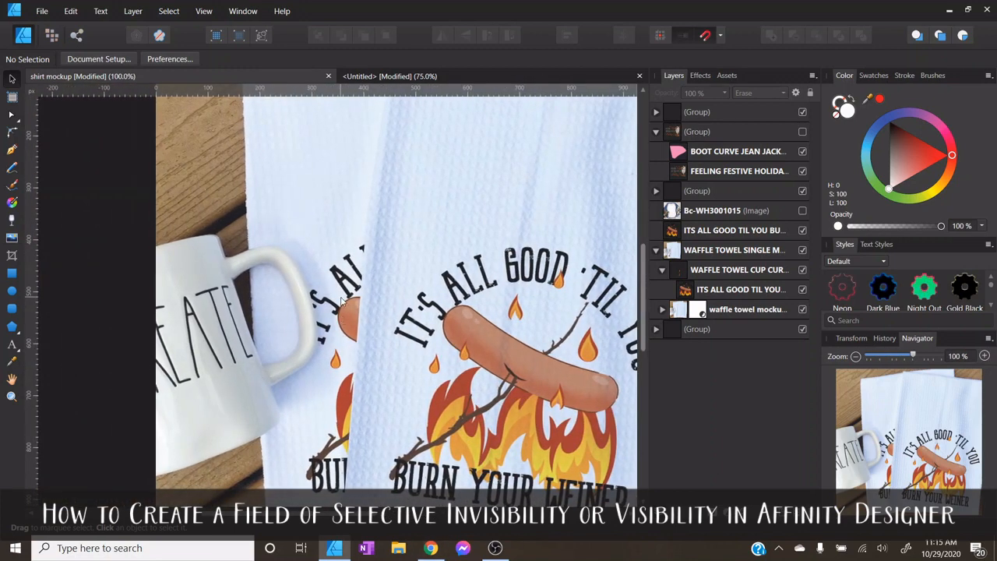
left_click(343, 302)
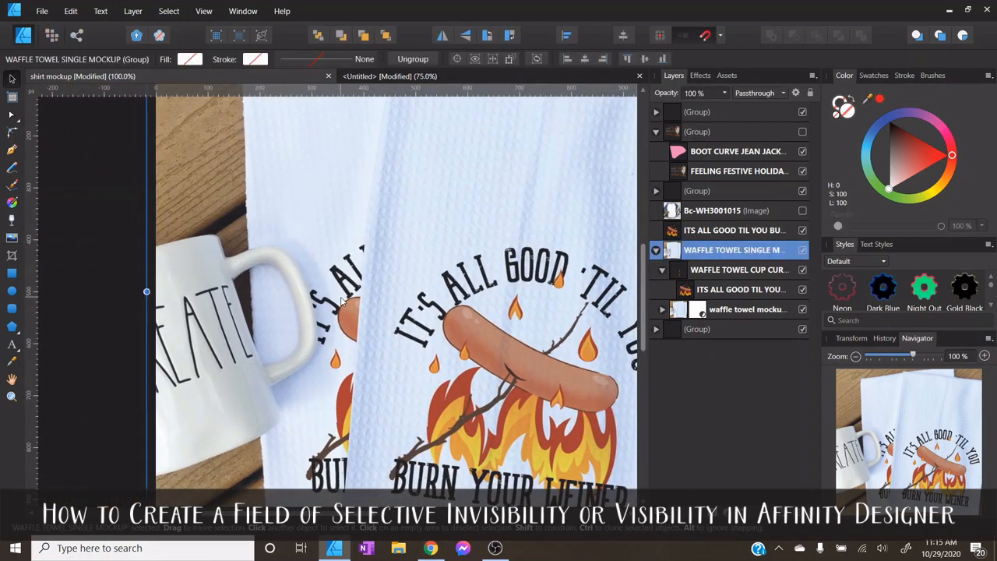
double_click(346, 333)
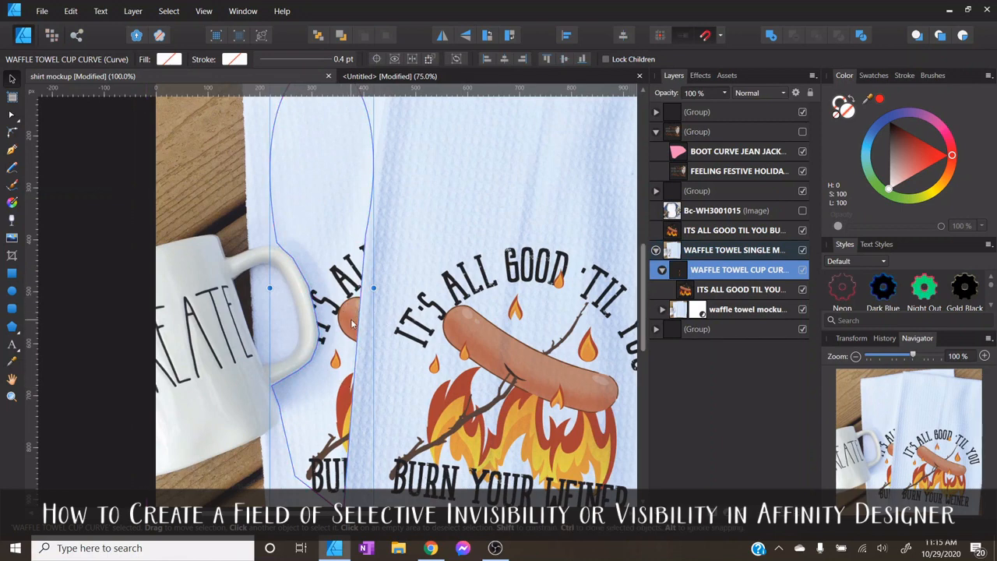
left_click(856, 357)
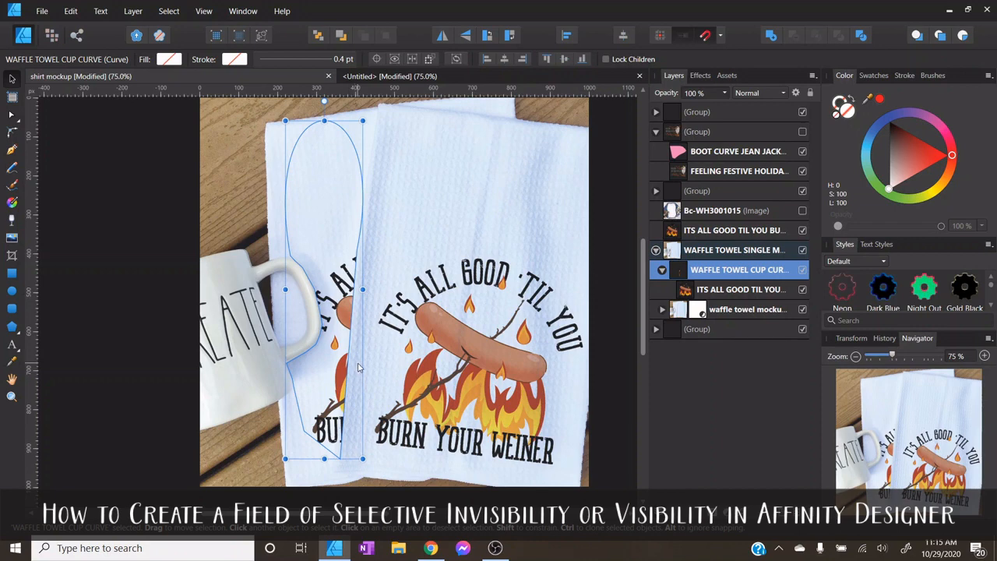
scroll(358, 367, "up", 1)
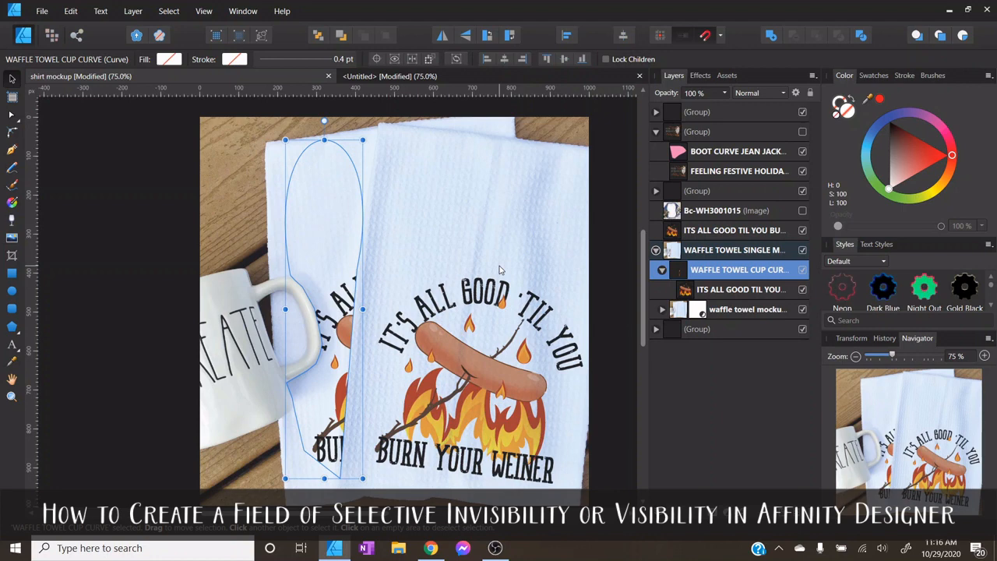
Step: In the untitled document, move the shirt photo to the bottom of the layer stack, beneath the "I Put a Spell on You" design
left_click(431, 76)
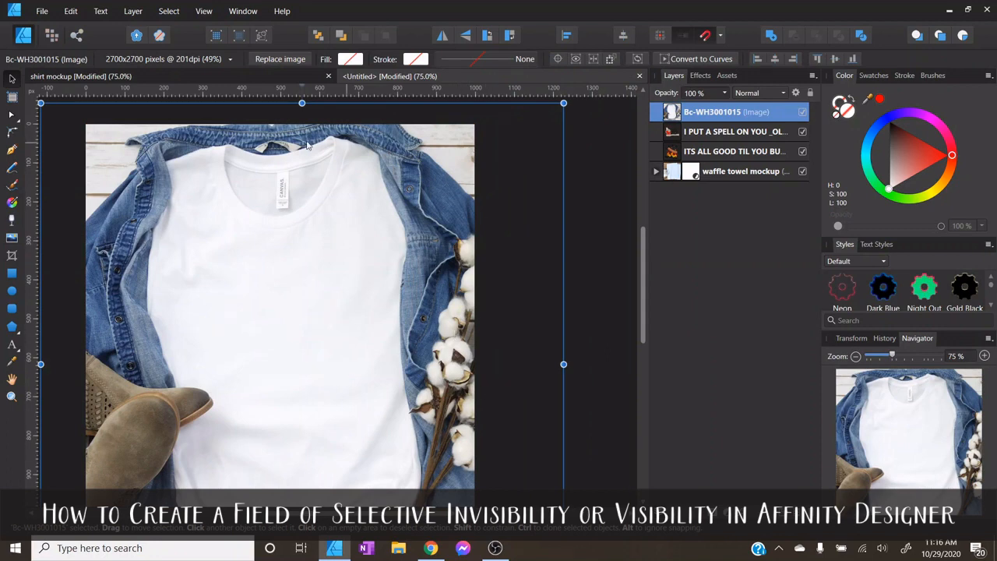
left_click_drag(393, 514, 359, 513)
scroll(409, 260, "down", 1)
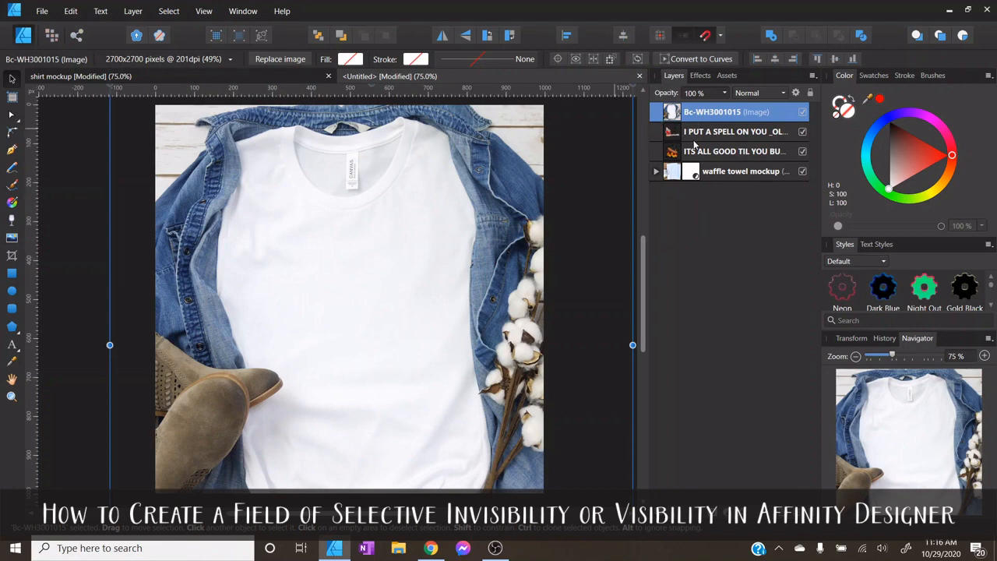
left_click(700, 134)
left_click_drag(619, 195, 304, 300)
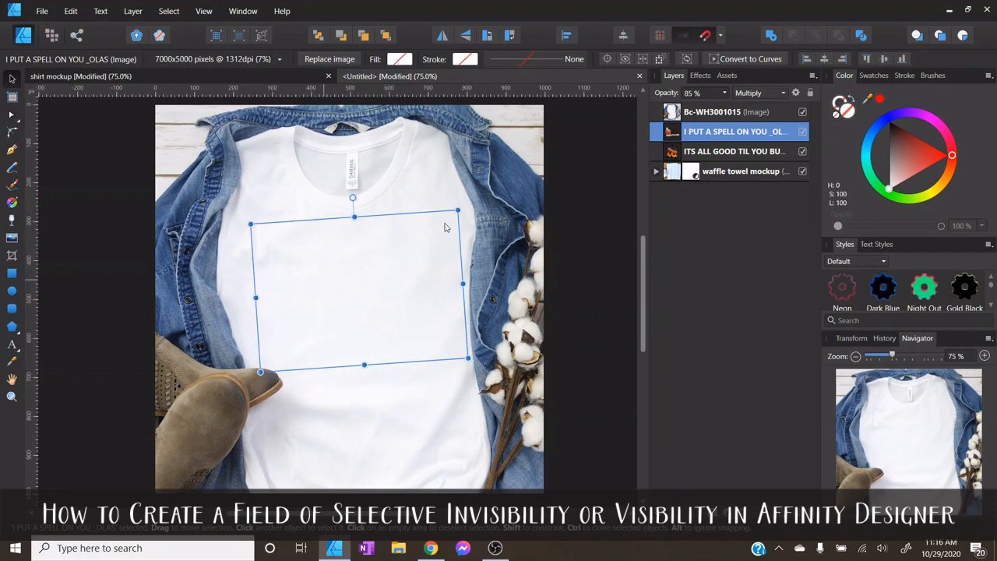
left_click_drag(671, 137, 670, 204)
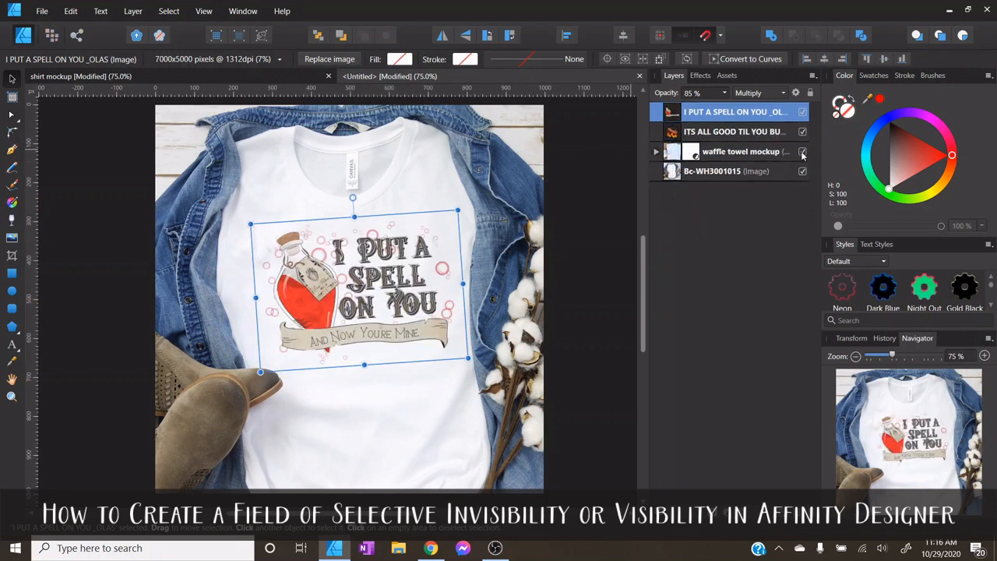
Step: Enlarge the "I Put a Spell on You" design and position it on the shirt so its banner overlaps the boot toe
left_click_drag(381, 315, 371, 336)
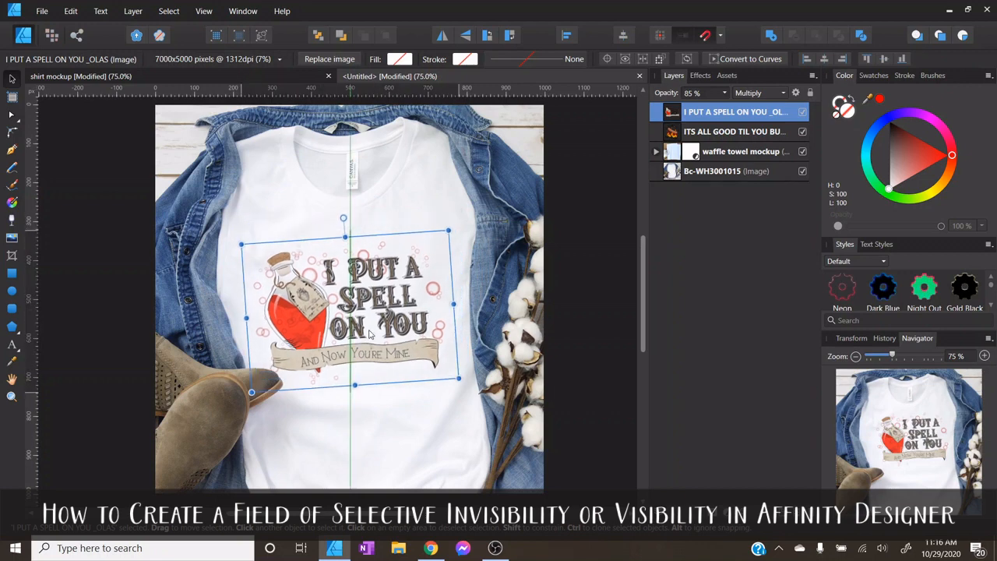
left_click_drag(449, 232, 473, 210)
left_click_drag(365, 335, 357, 349)
key("Right")
key("Right")
key("Right")
key("Right")
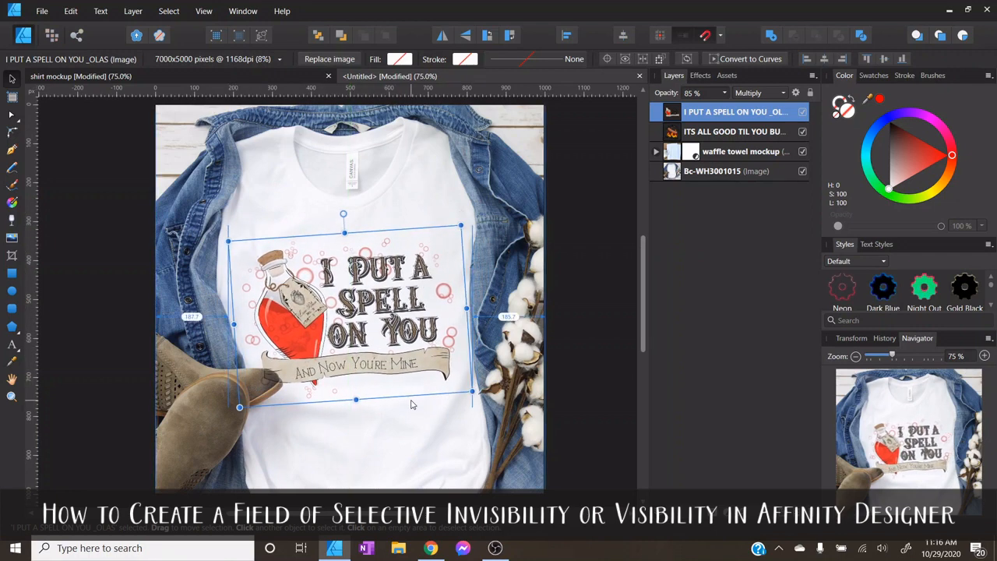
Step: Nudge the spell design slightly upward and fine-tune its rotation on the shirt
key("Up")
key("Up")
key("Up")
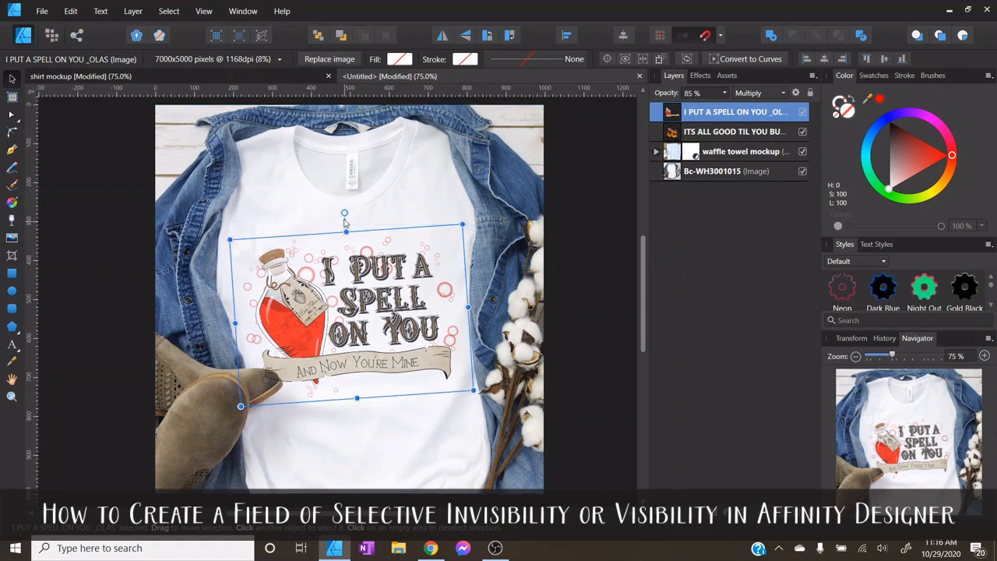
left_click_drag(343, 212, 350, 212)
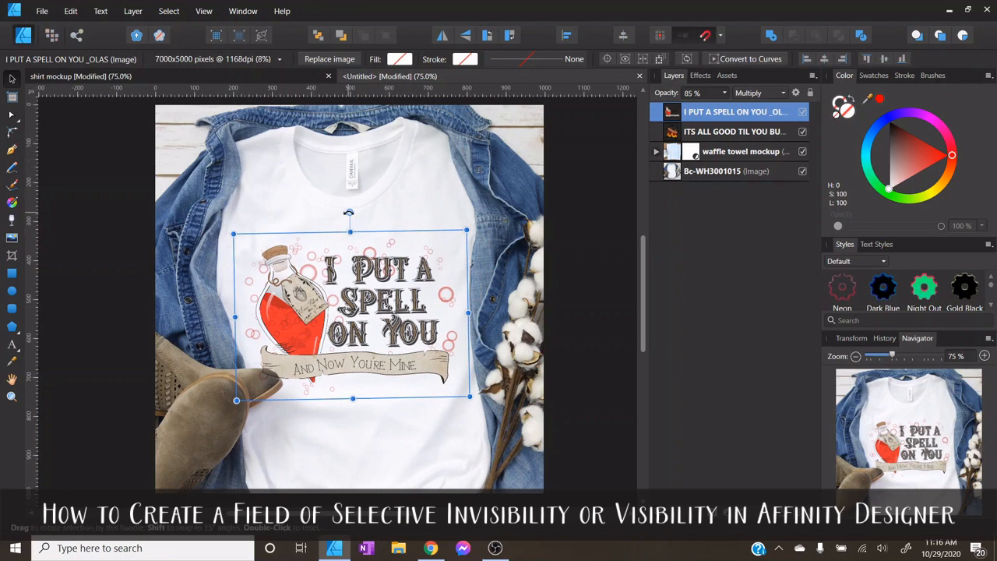
left_click_drag(346, 212, 343, 212)
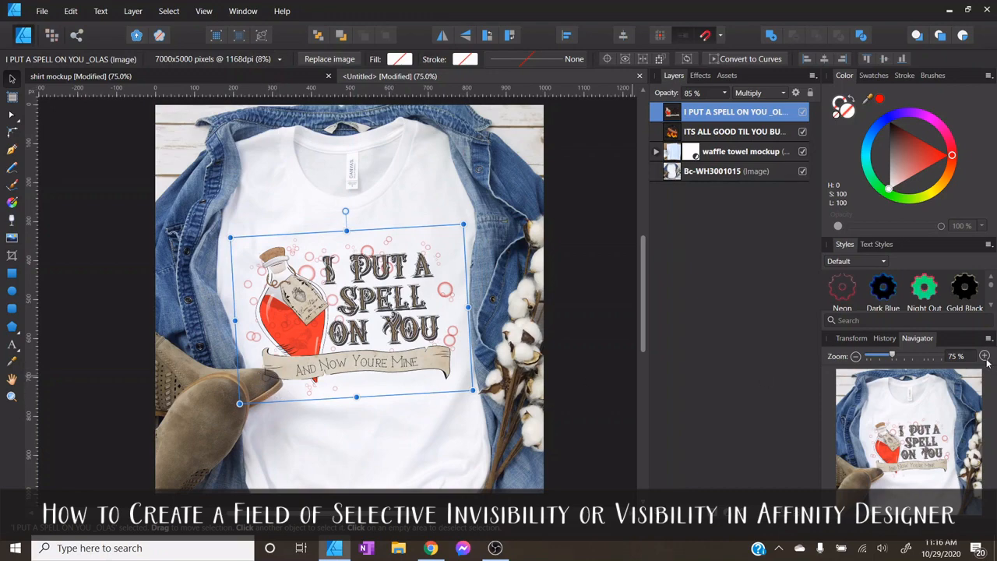
Step: Select the shirt photo and begin a Pen tool path along the boot's upper edge to the toe where the banner overlaps
left_click(986, 358)
left_click(986, 358)
left_click(986, 358)
scroll(314, 359, "down", 3)
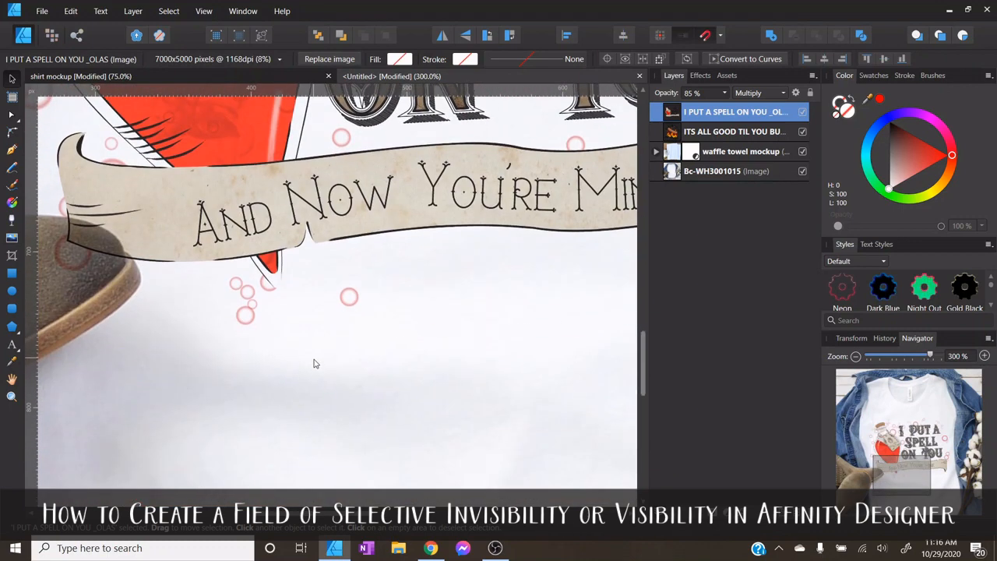
scroll(383, 356, "left", 5)
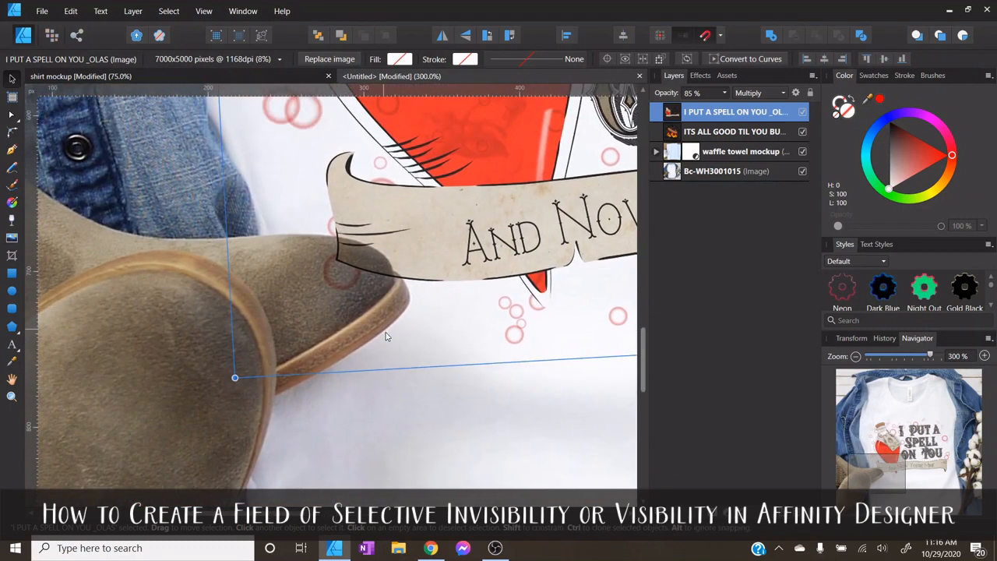
scroll(386, 336, "down", 1)
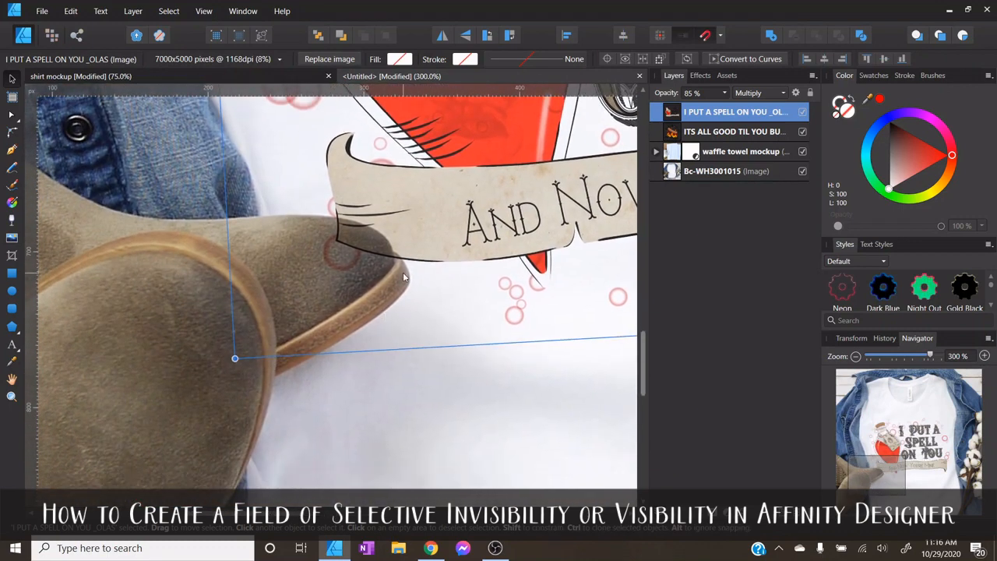
left_click(429, 379)
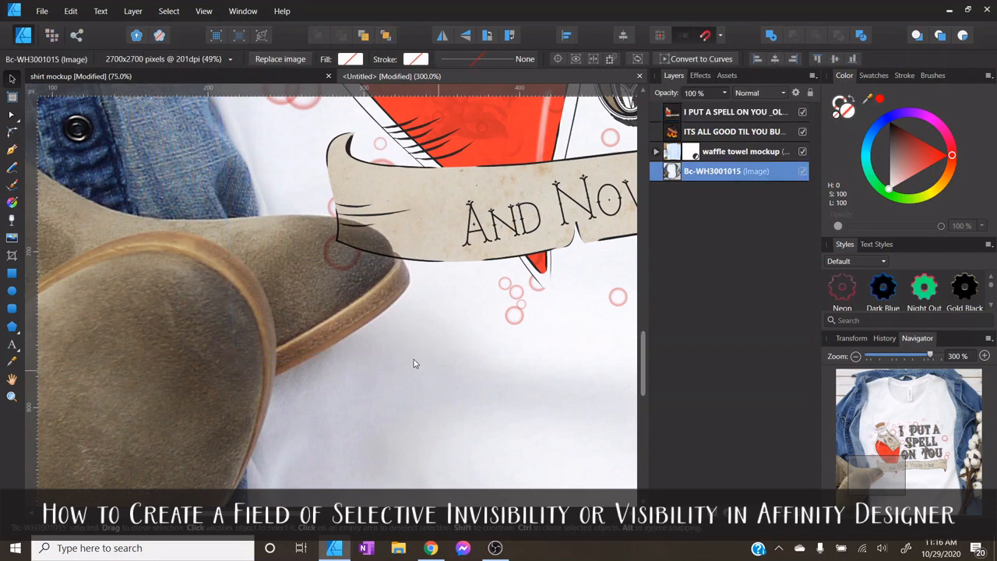
left_click(13, 151)
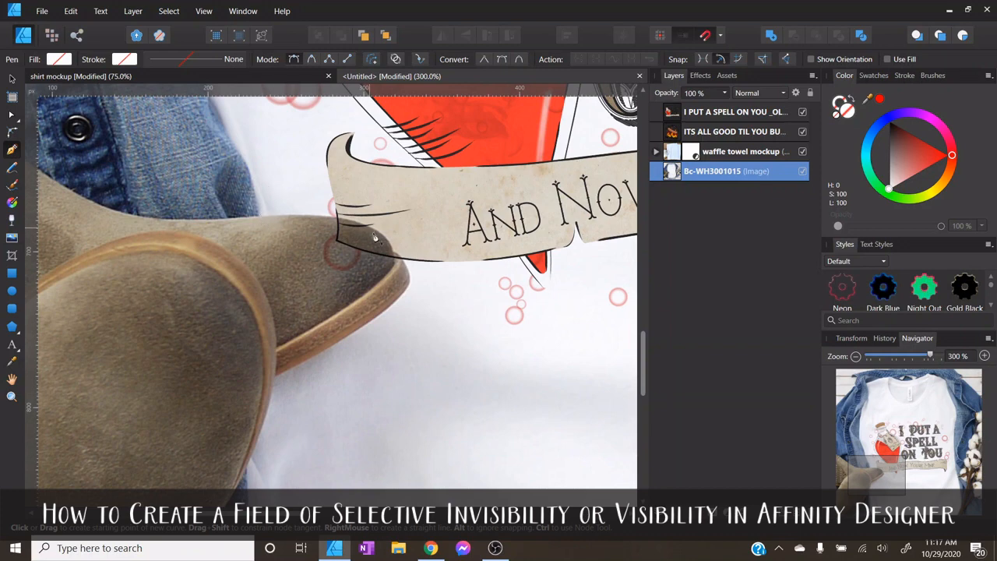
left_click(260, 216)
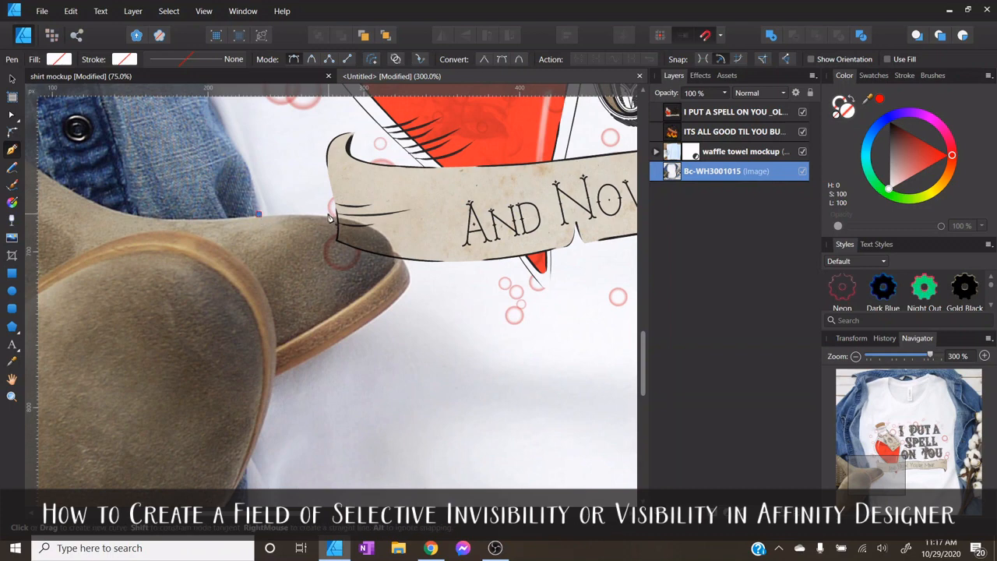
left_click(329, 216)
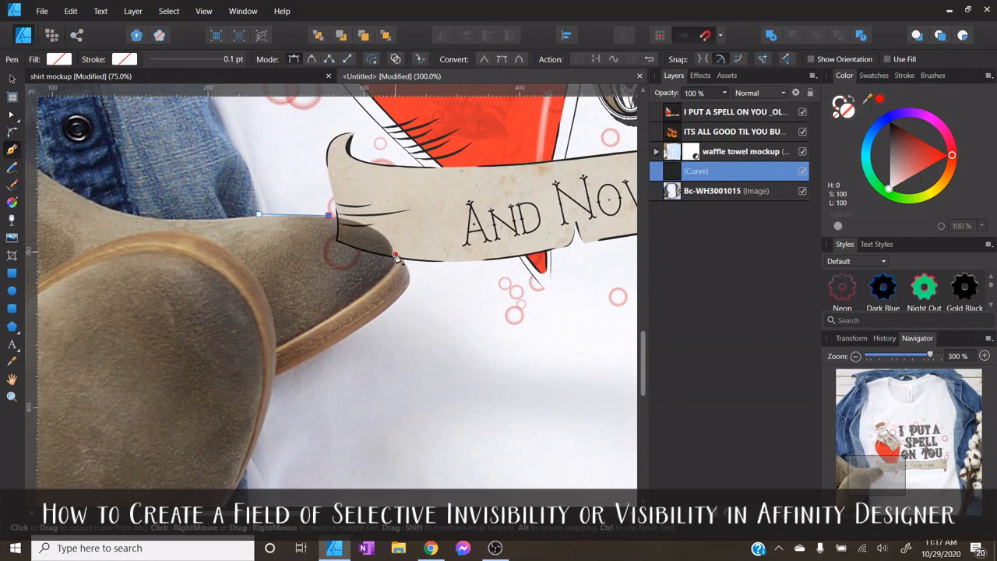
left_click(381, 233)
left_click(394, 255)
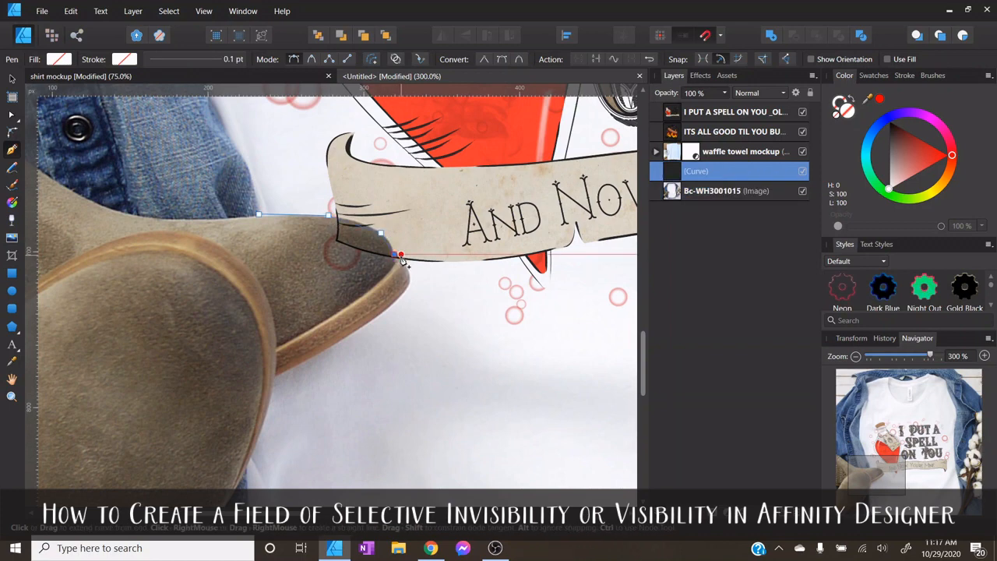
Step: Continue the path around the boot's toe tip and along its sole, closing it at the starting node
left_click(400, 254)
left_click(408, 269)
left_click(405, 291)
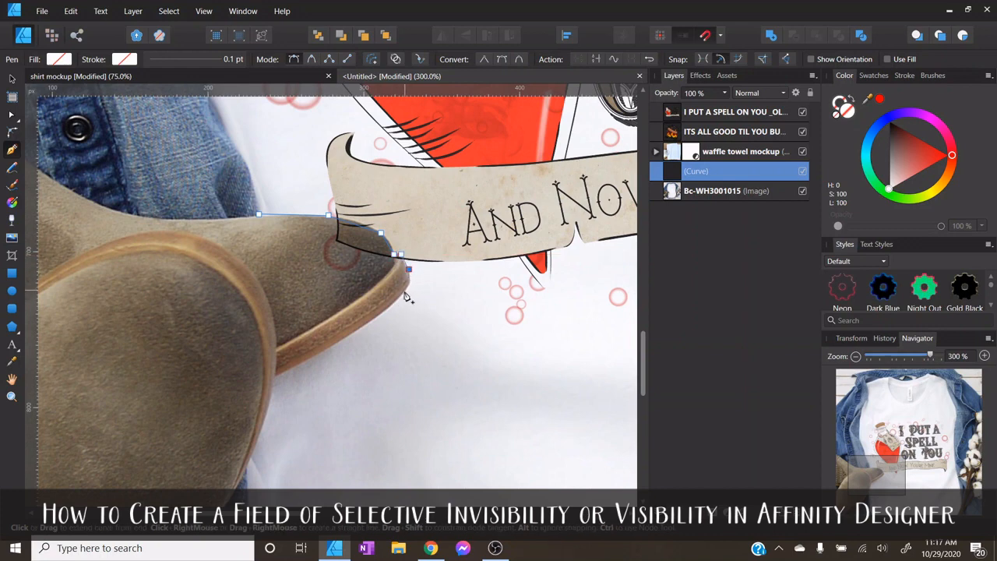
left_click(309, 359)
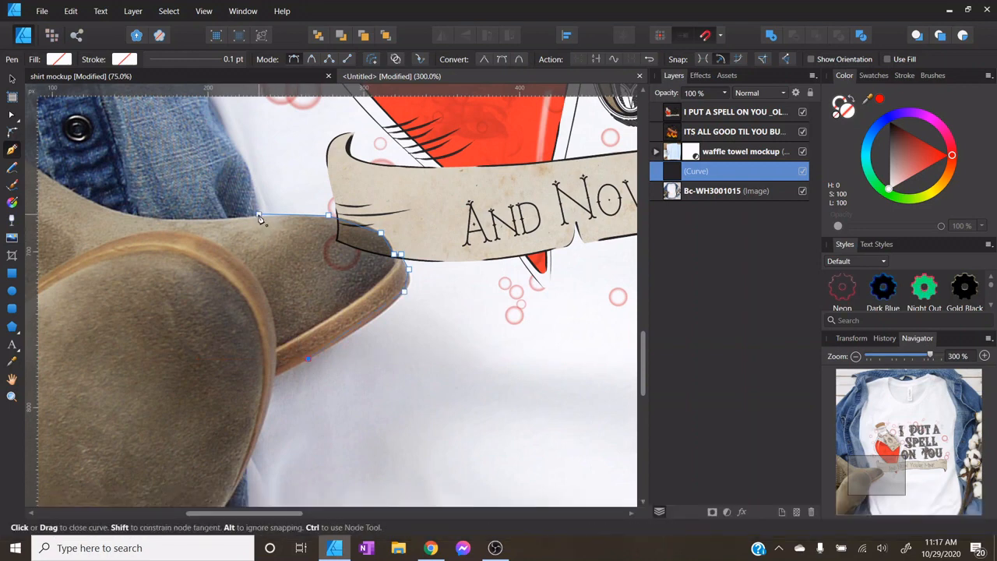
left_click(260, 216)
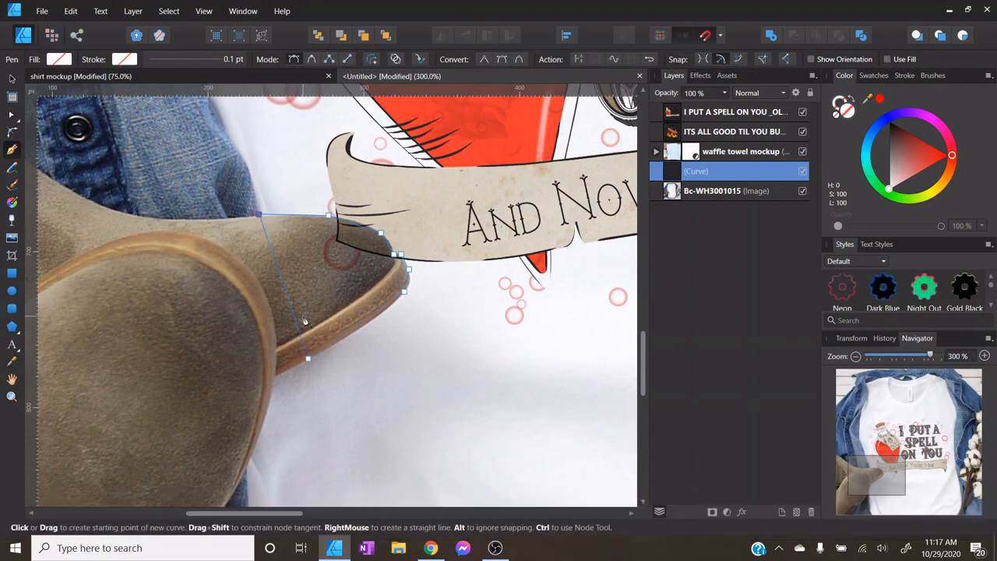
Step: Refine the closed curve with the Node Tool so its upper, toe and sole segments follow the boot's outline closely
left_click(986, 358)
left_click(986, 358)
scroll(476, 272, "up", 1)
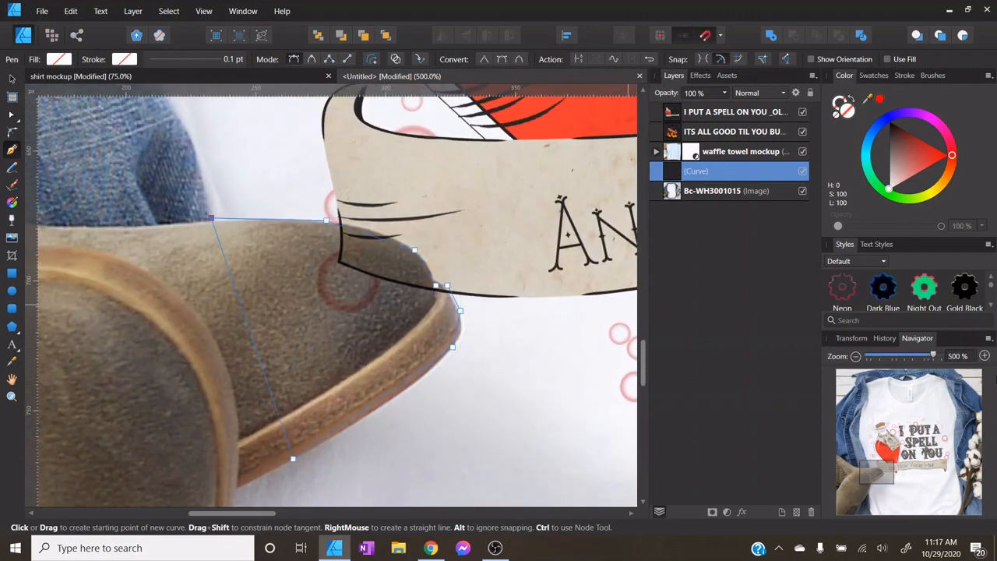
left_click(986, 358)
scroll(494, 223, "down", 1)
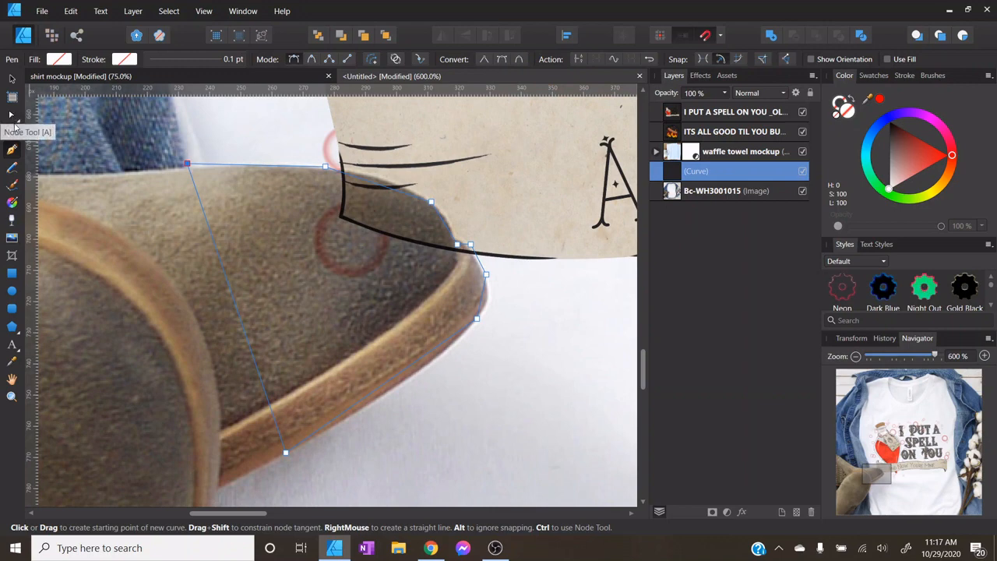
left_click(13, 115)
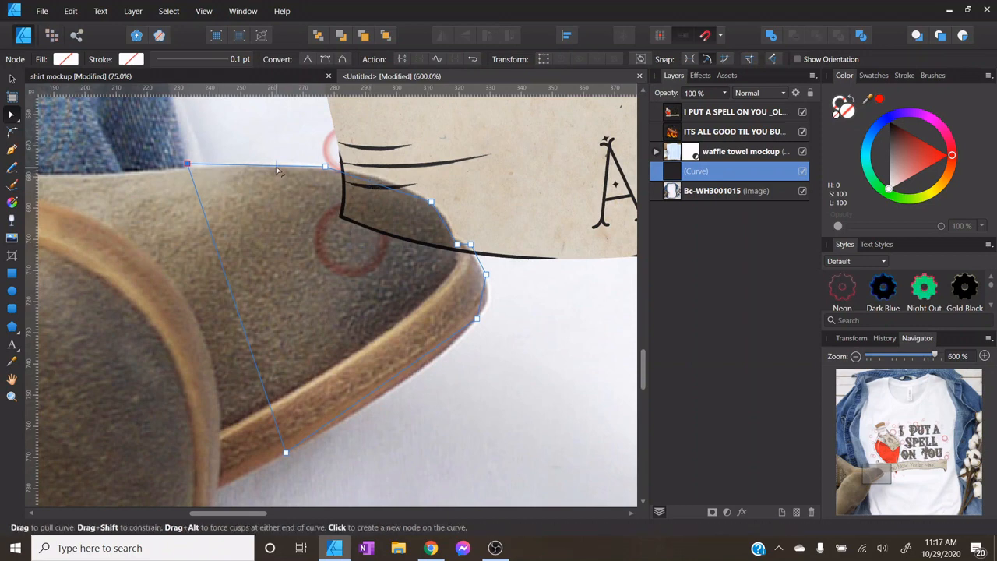
left_click_drag(277, 169, 276, 166)
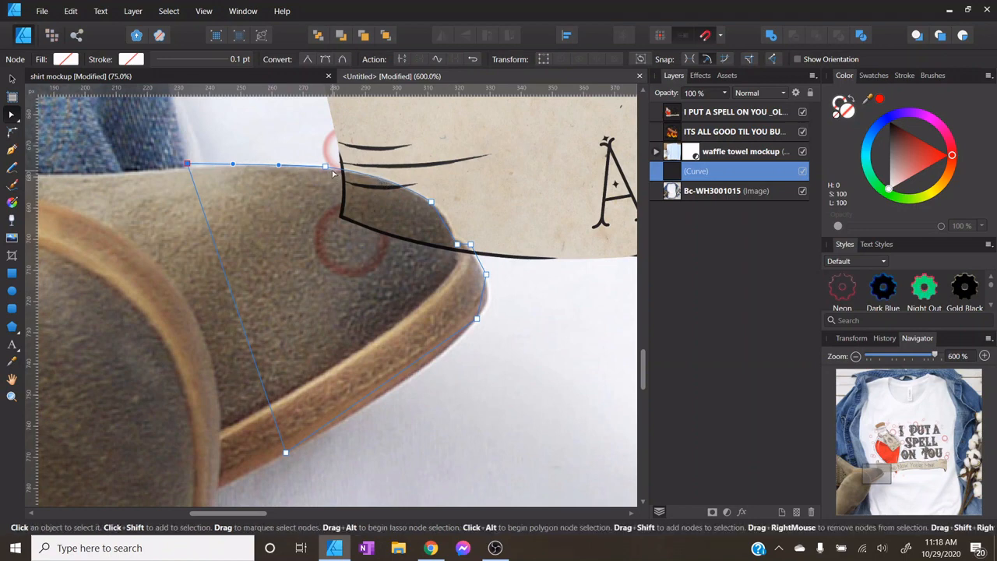
left_click(432, 204)
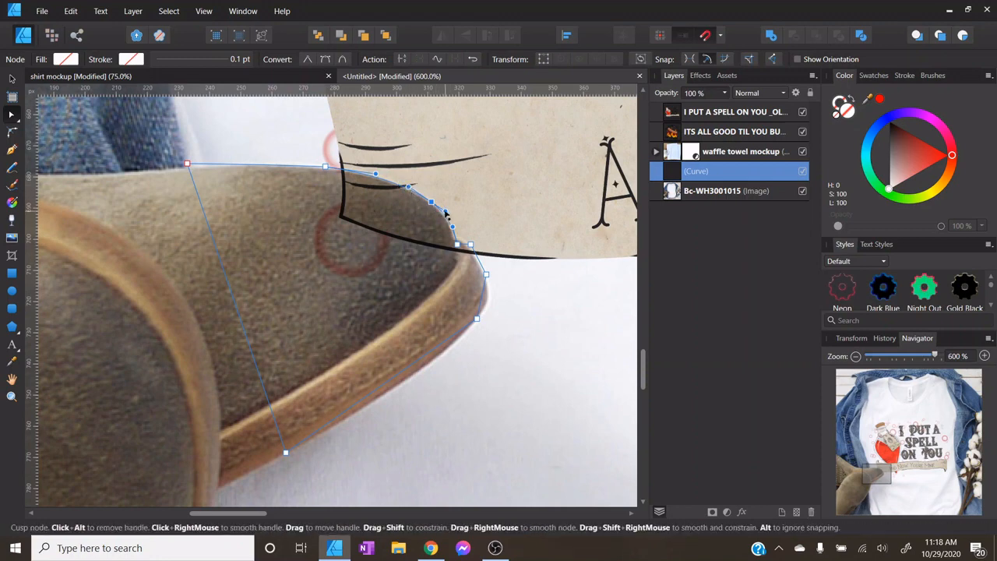
mouse_move(446, 211)
left_mouse_down()
mouse_move(451, 191)
mouse_move(442, 229)
mouse_move(446, 216)
left_mouse_up()
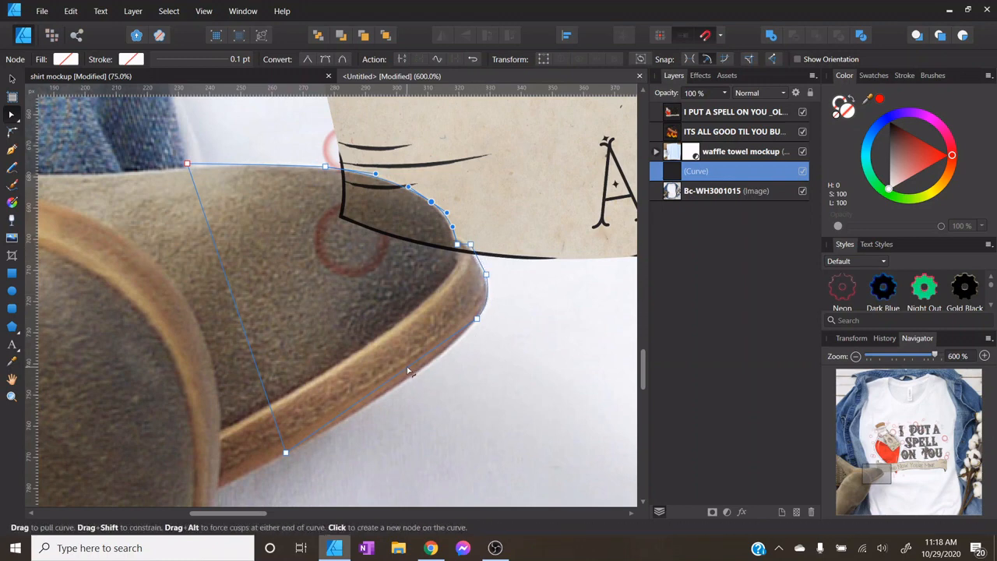
left_click_drag(407, 368, 421, 377)
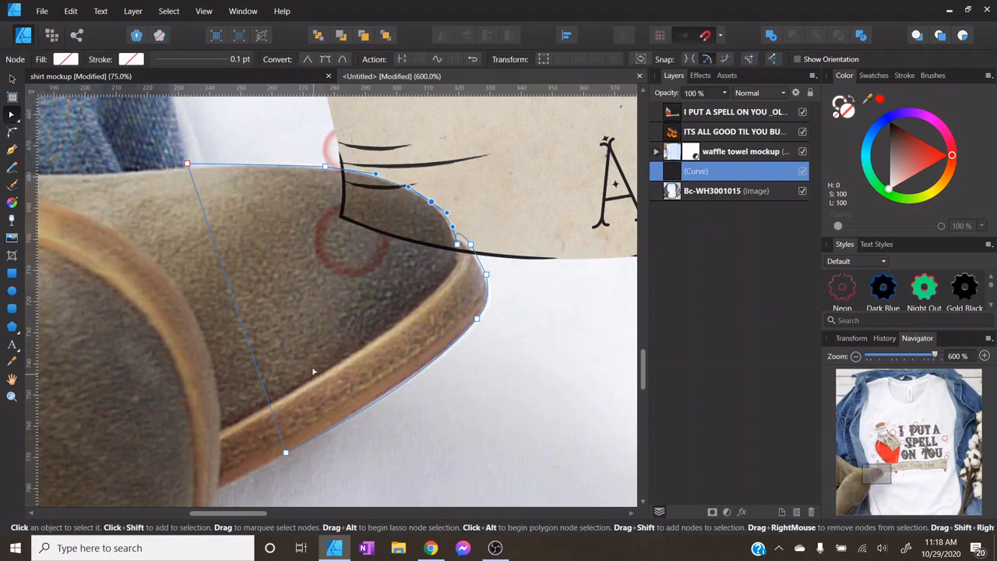
Step: Fill the boot toe curve with white
left_click(855, 356)
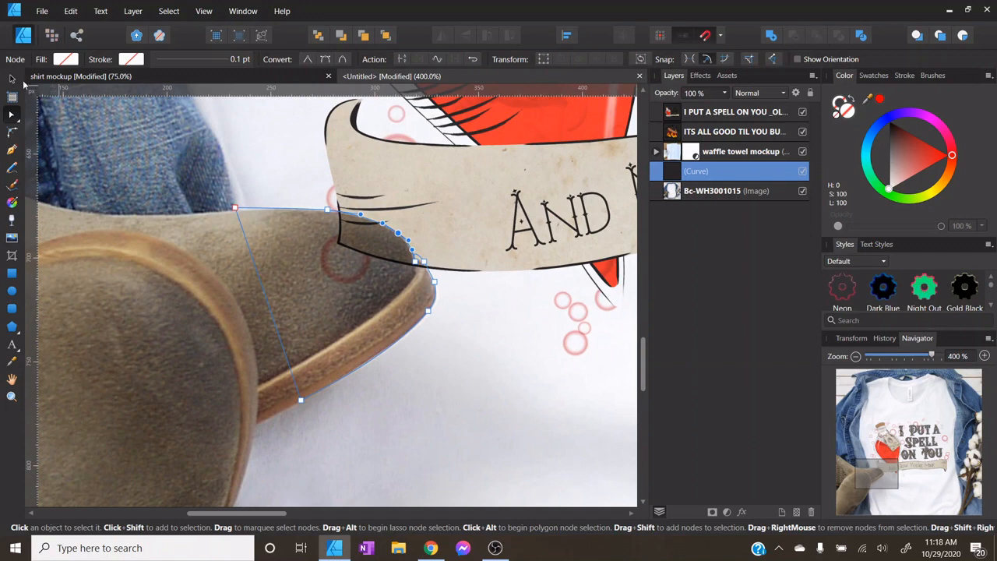
left_click(12, 79)
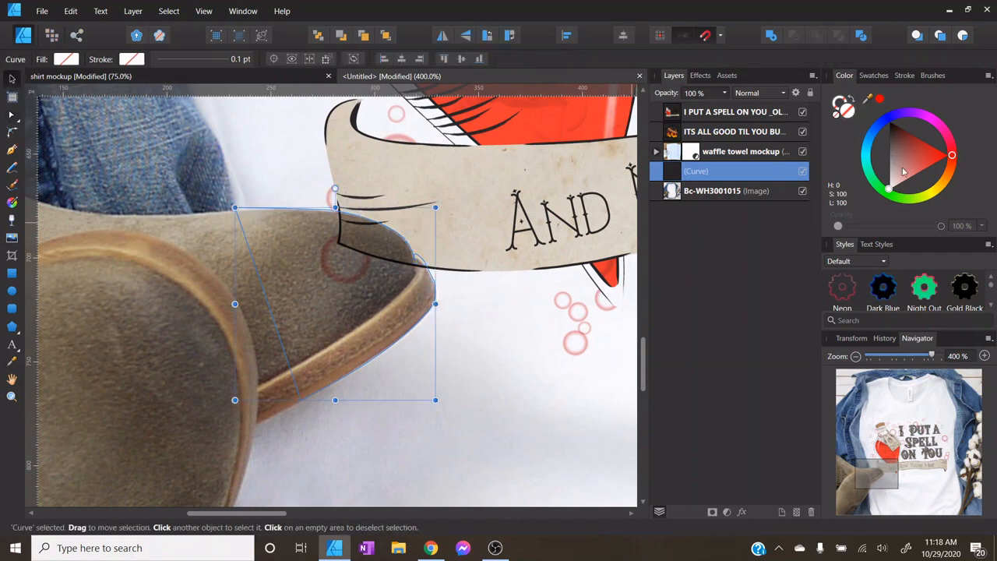
left_click_drag(904, 172, 888, 188)
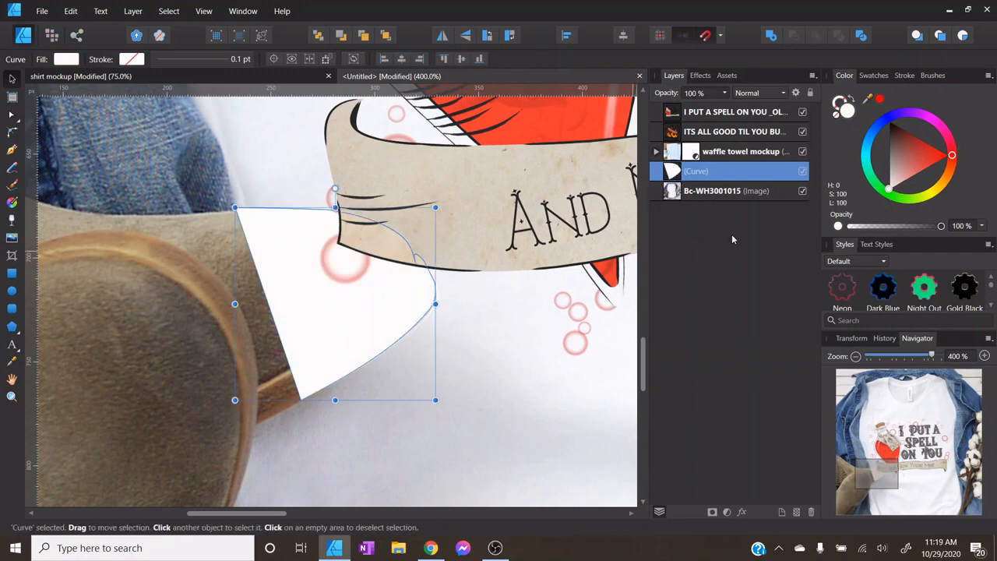
Step: Move the white curve above the "I Put a Spell on You" design in the layer order and set its blend mode to Erase
left_click(984, 356)
left_click(855, 356)
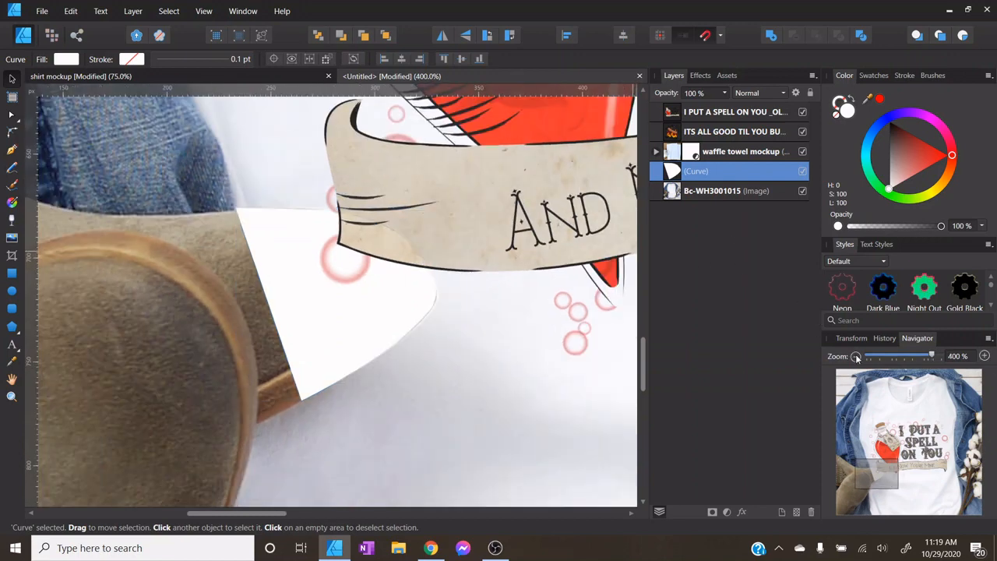
left_click(855, 356)
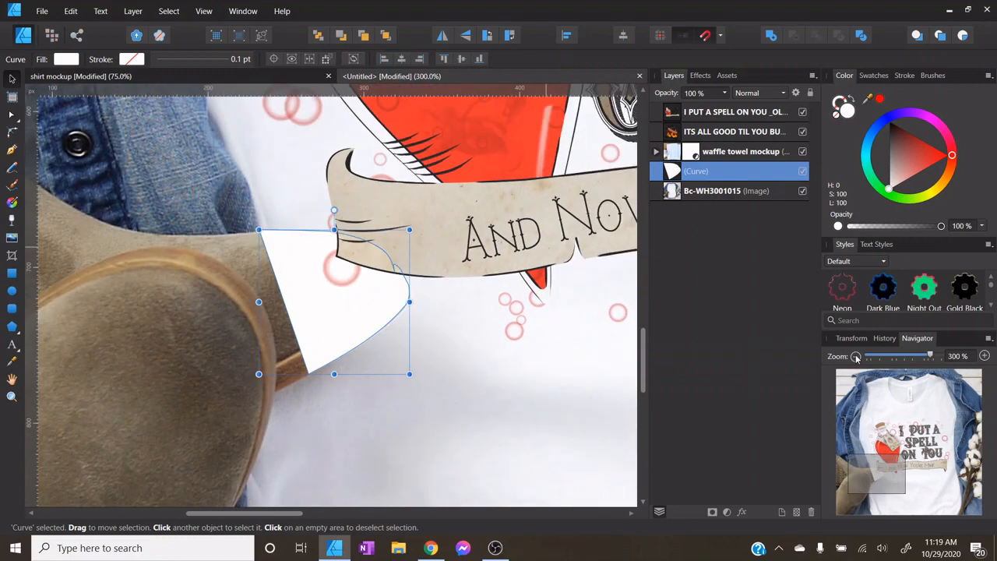
left_click(855, 356)
left_click(854, 356)
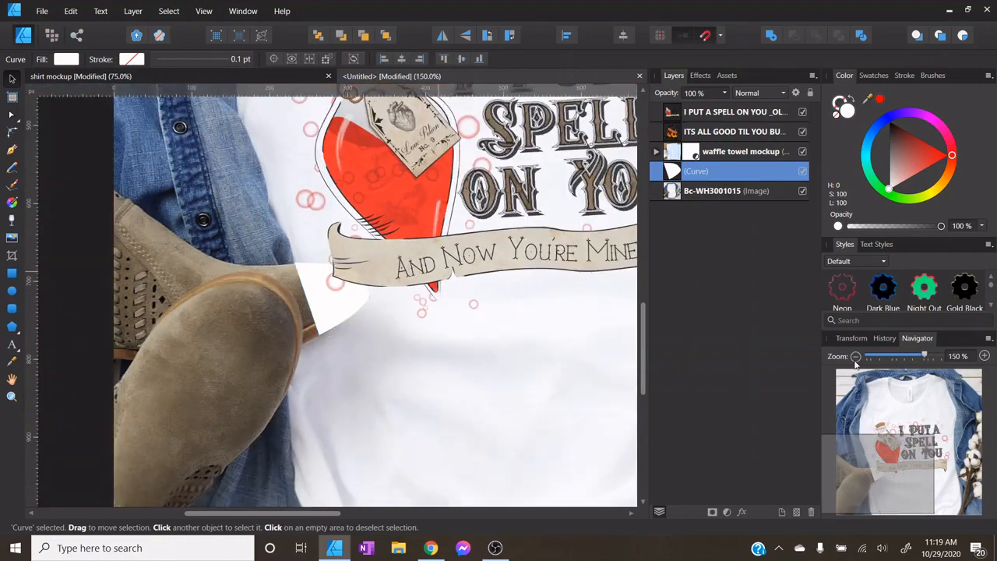
scroll(623, 257, "up", 1)
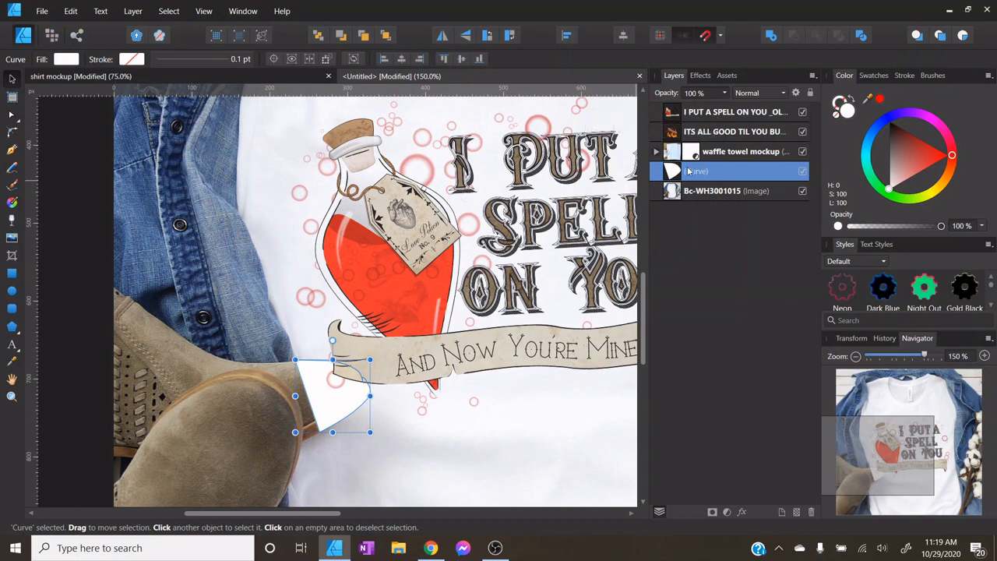
left_click_drag(675, 178, 667, 112)
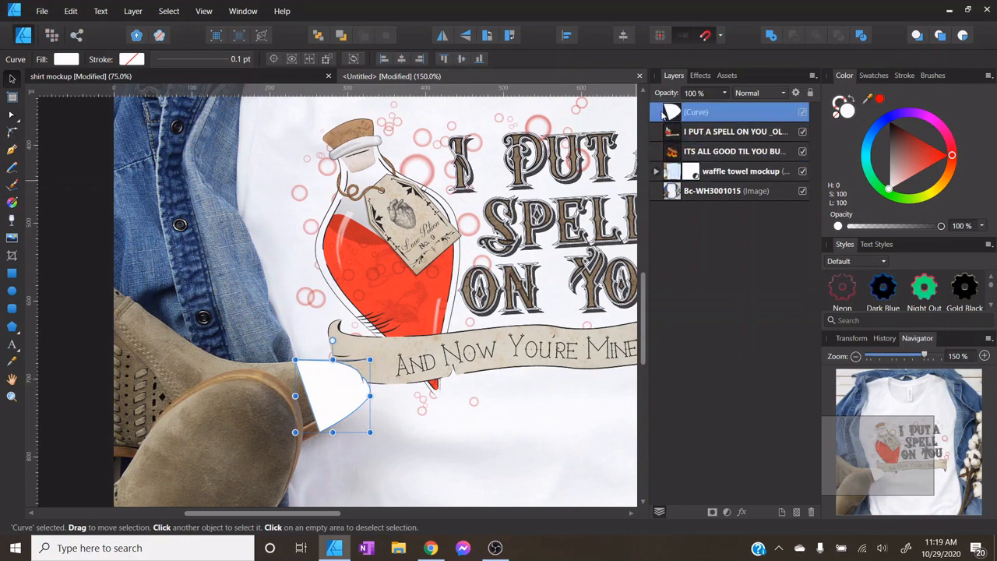
left_click(754, 94)
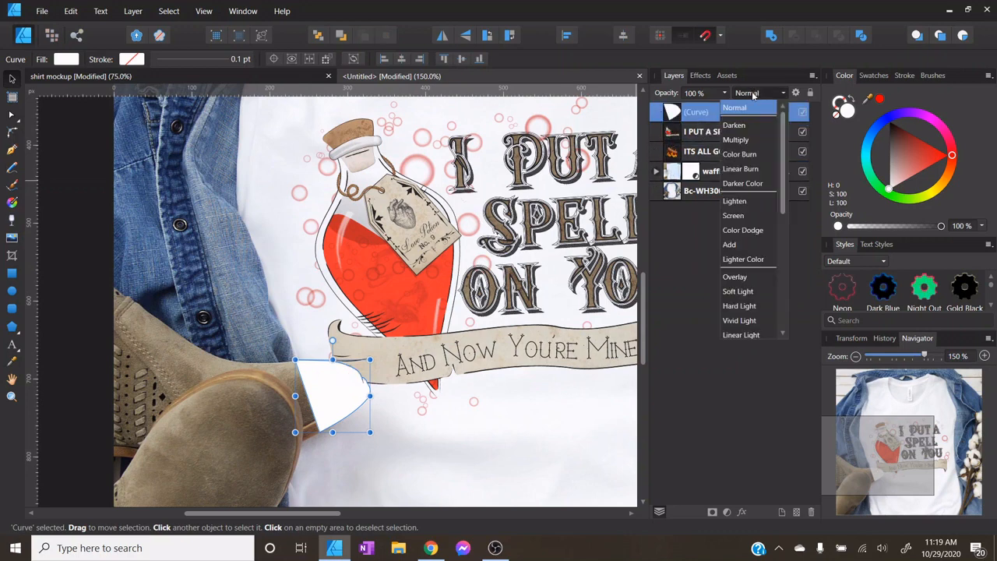
scroll(736, 234, "down", 6)
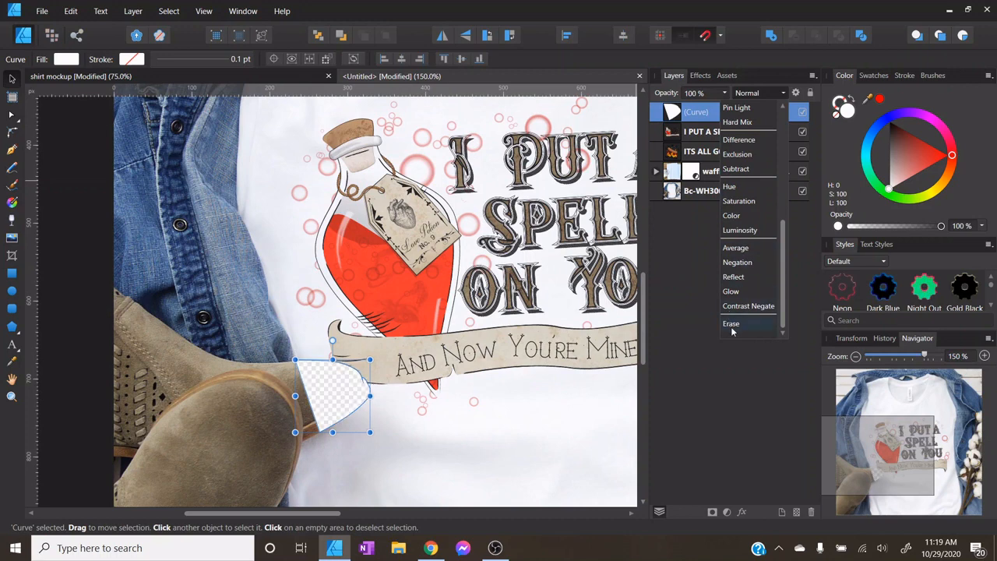
left_click(731, 324)
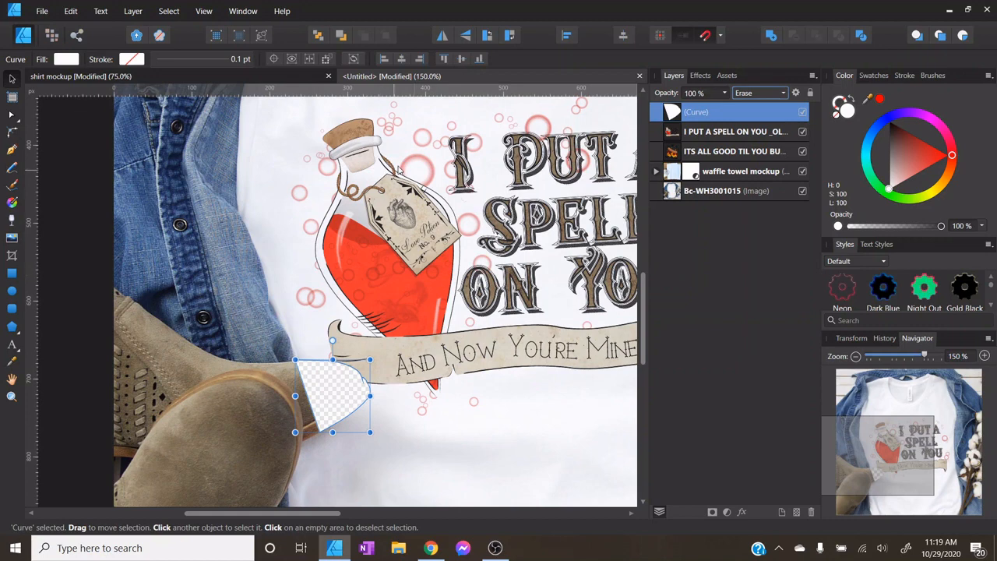
Step: Group the Erase curve with the "I Put a Spell on You" image and view the whole mockup
left_click(710, 132)
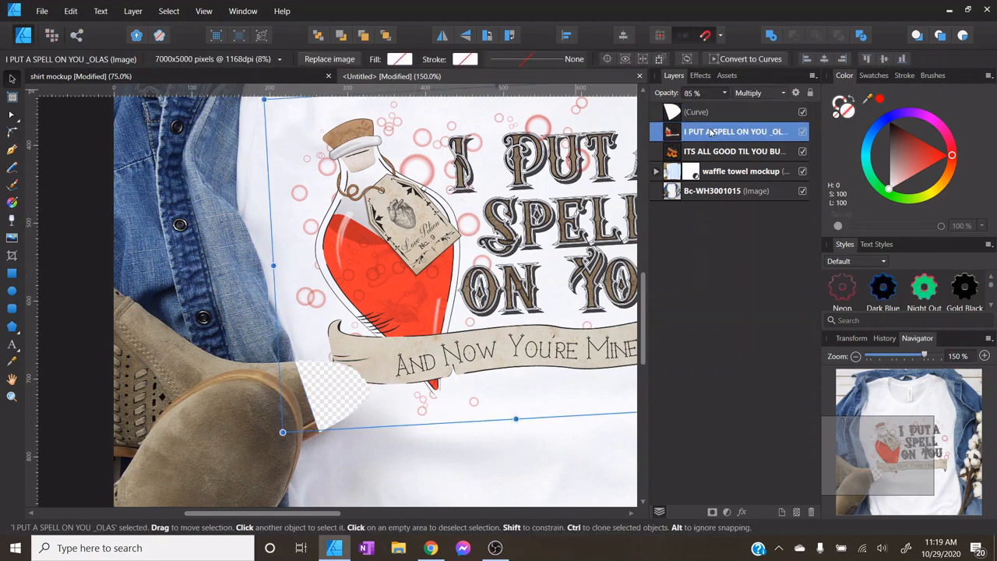
left_click(704, 114, "shift")
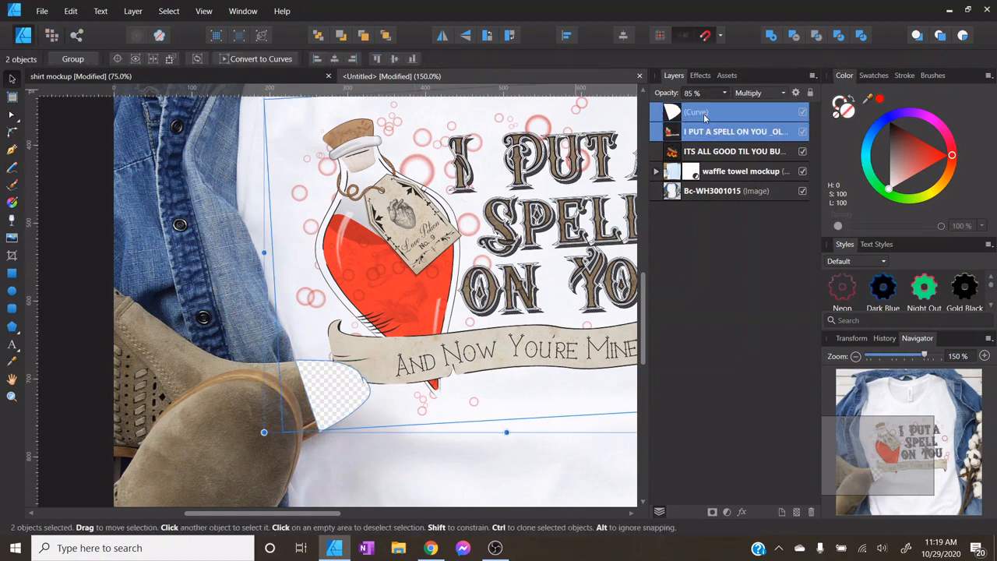
right_click(704, 114)
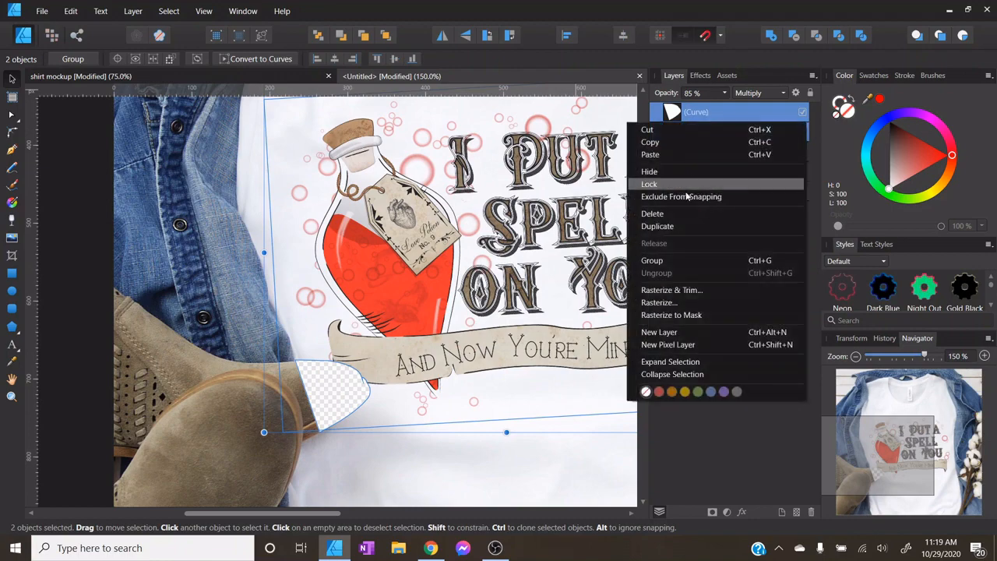
left_click(677, 262)
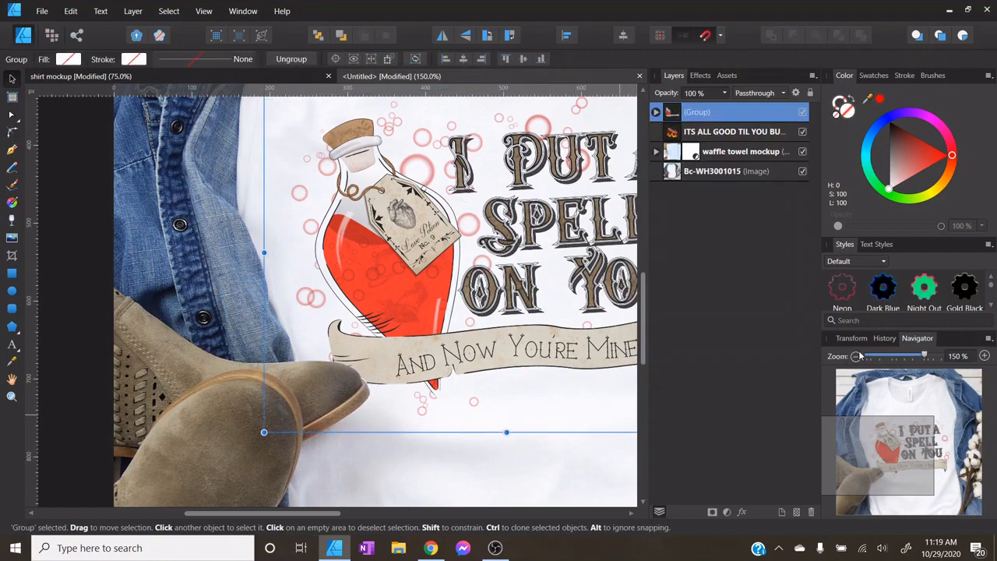
left_click(856, 356)
left_click(856, 356)
left_click_drag(360, 516, 404, 514)
scroll(413, 342, "up", 1)
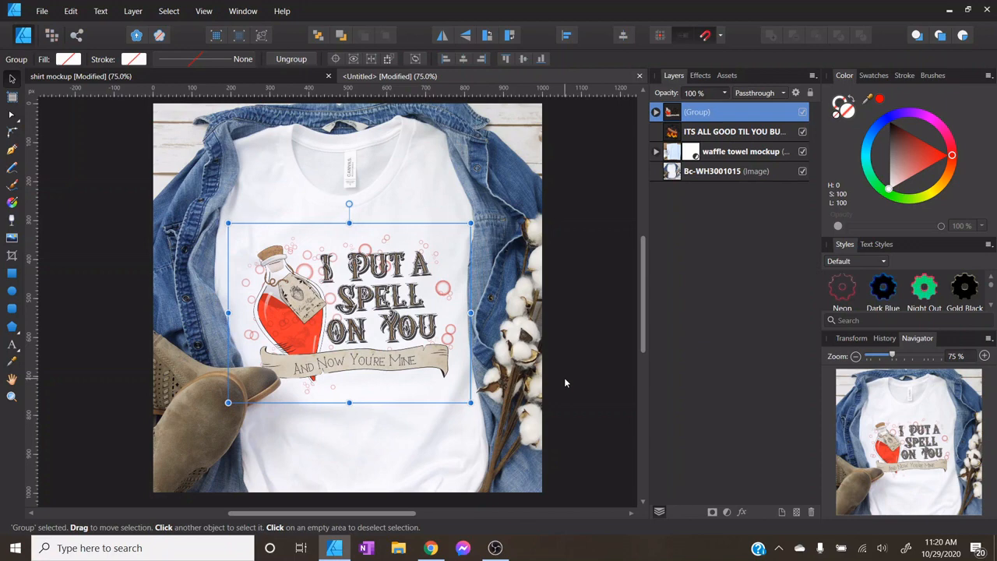
Step: Expand the new group and select the "I Put a Spell on You" image inside it
left_click(656, 113)
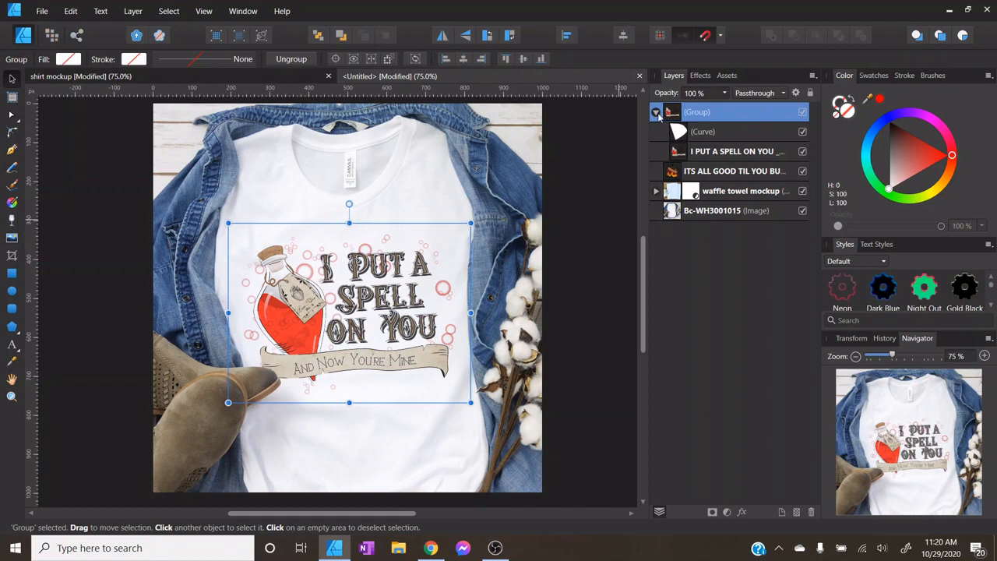
left_click(656, 113)
left_click(656, 113)
left_click(710, 154)
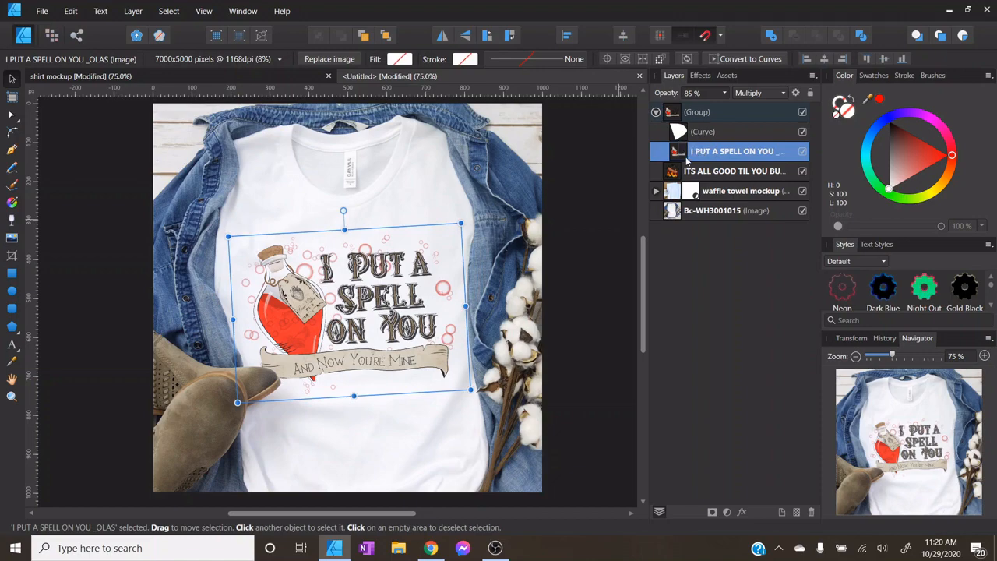
Step: Replace the selected image with SERIOUSLY WHAT THE ELF_OLAS from the OF LOVE & SHIPLAP CHRISTMAS COLLAB 2020 folder under OCTOBER 2020
left_click(333, 60)
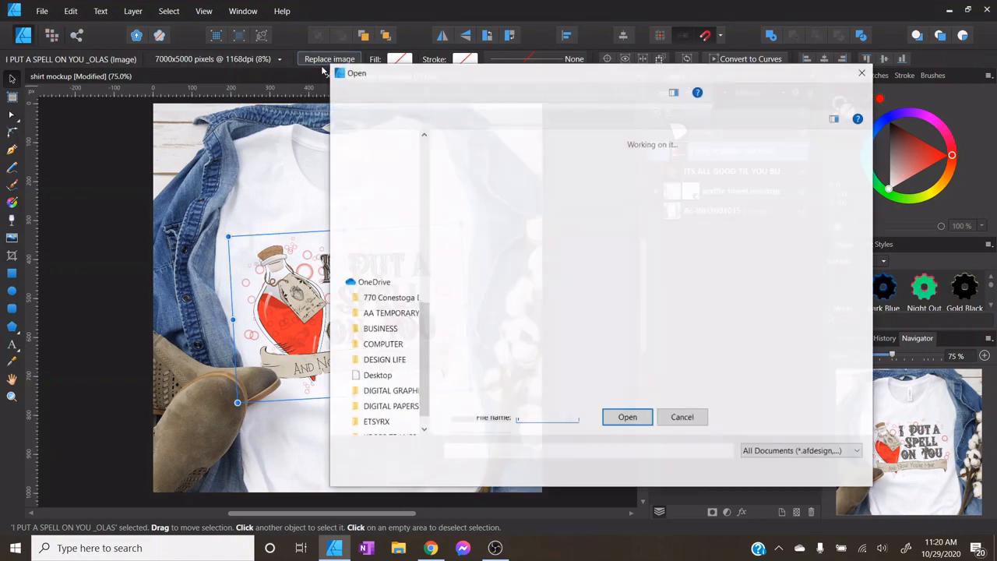
scroll(380, 280, "up", 1)
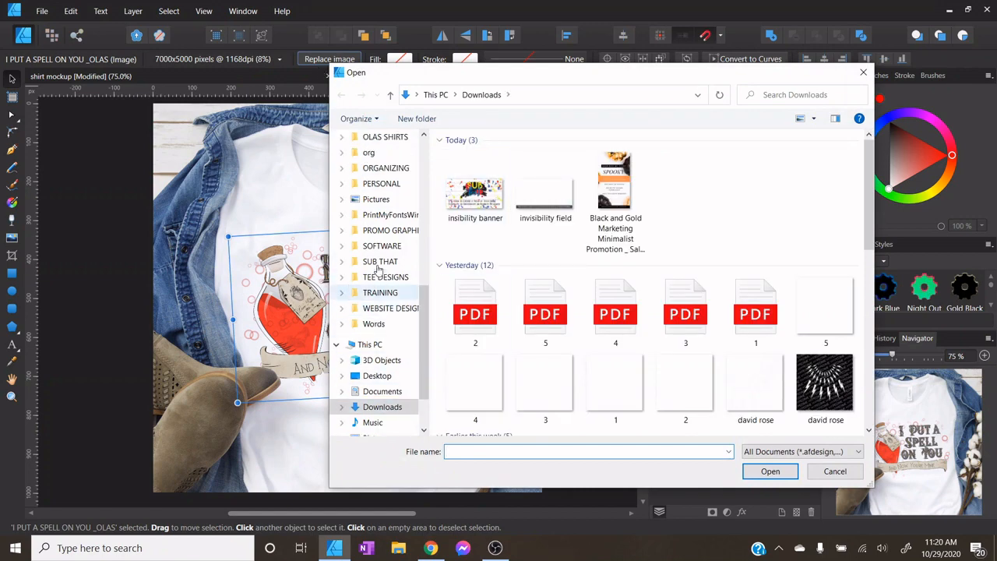
scroll(378, 269, "up", 3)
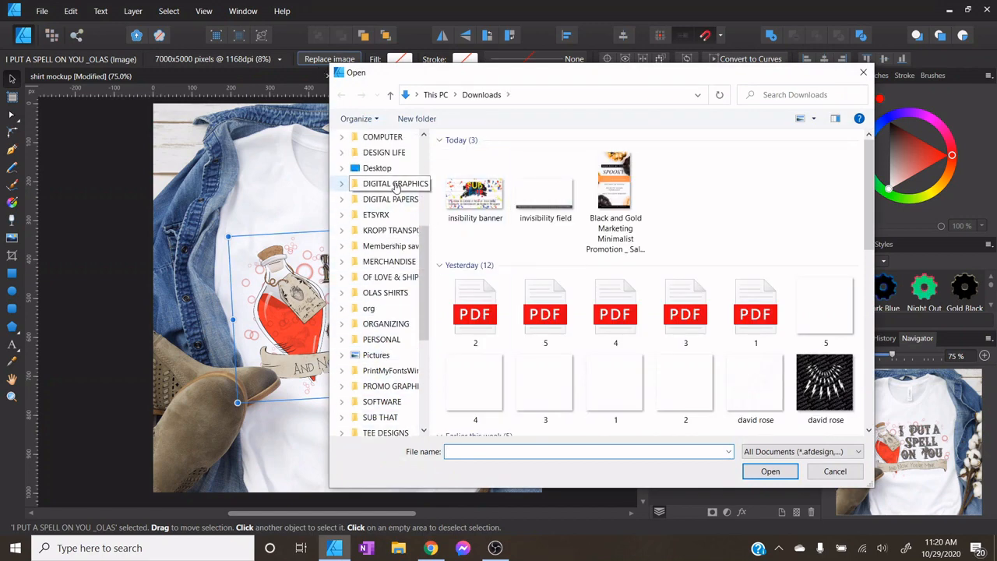
left_click(396, 187)
left_click(480, 326)
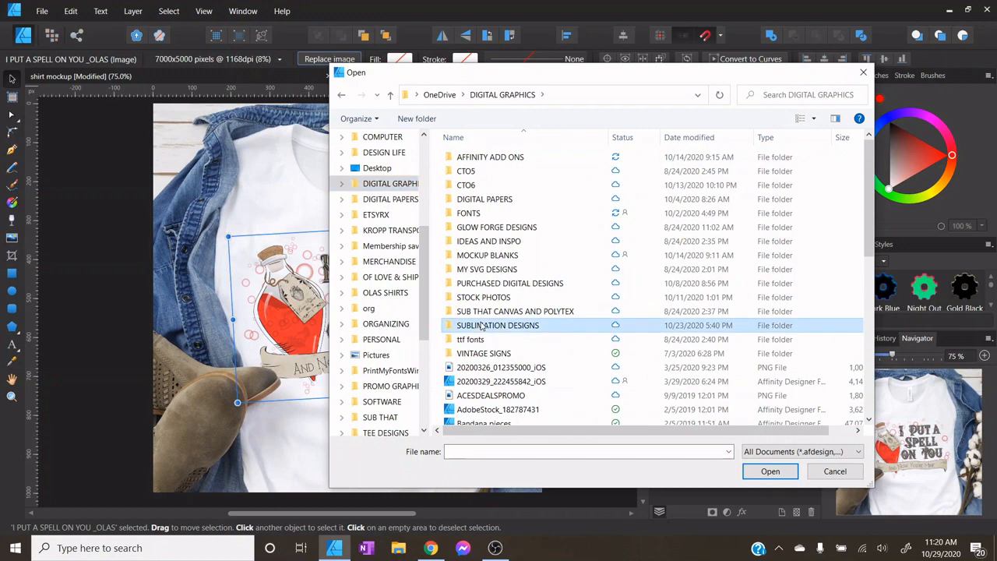
double_click(481, 325)
double_click(483, 156)
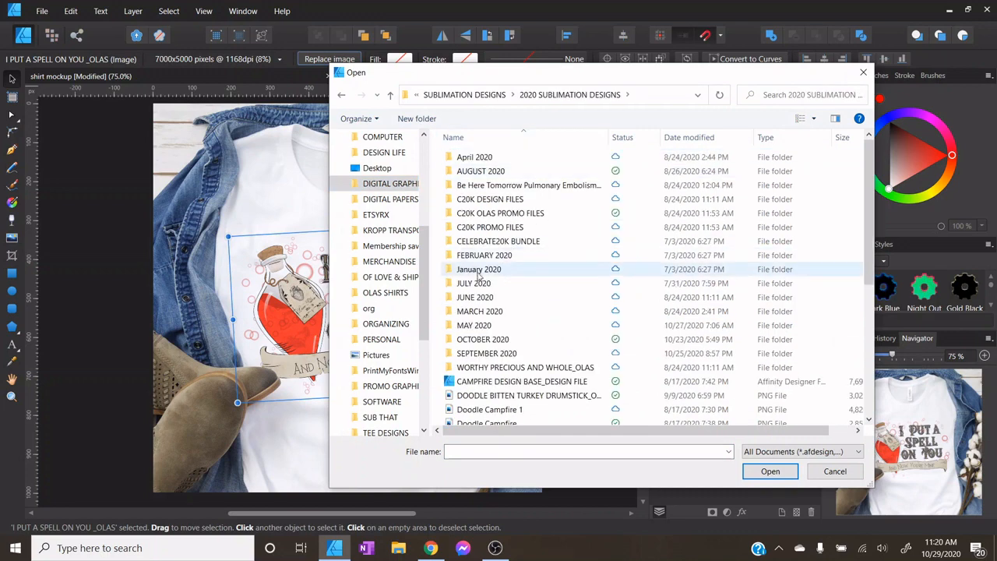
double_click(489, 340)
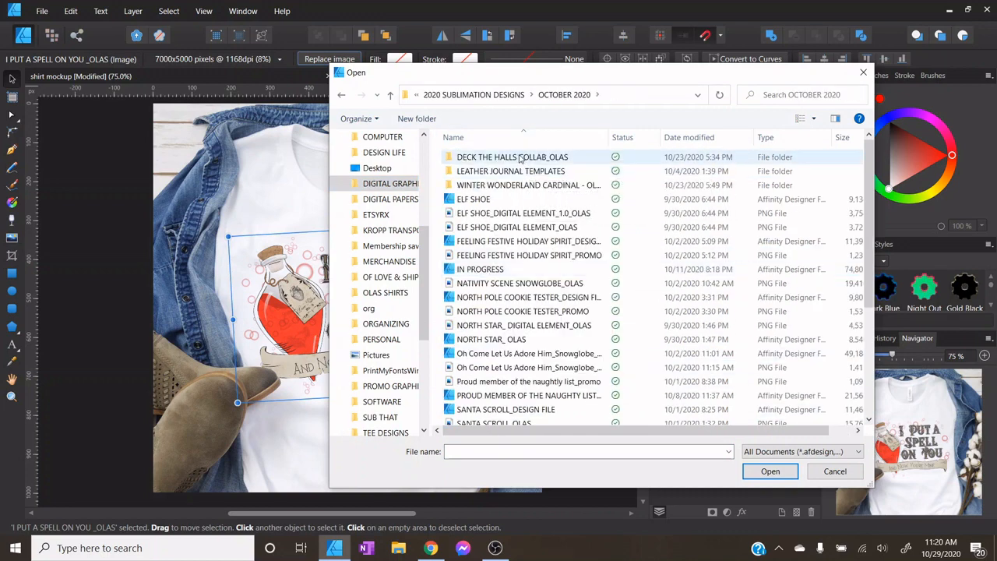
double_click(520, 158)
double_click(516, 161)
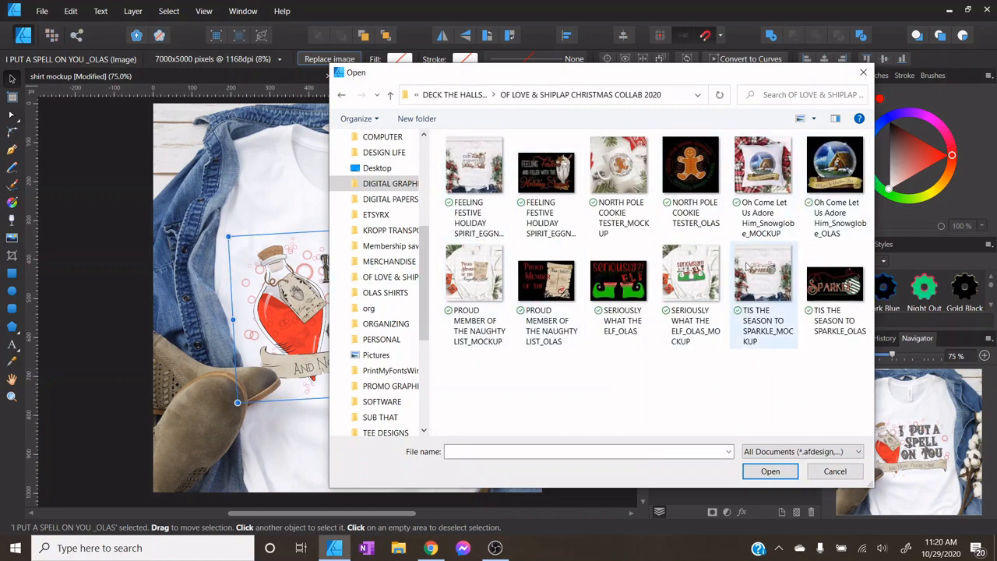
left_click(618, 280)
left_click(762, 472)
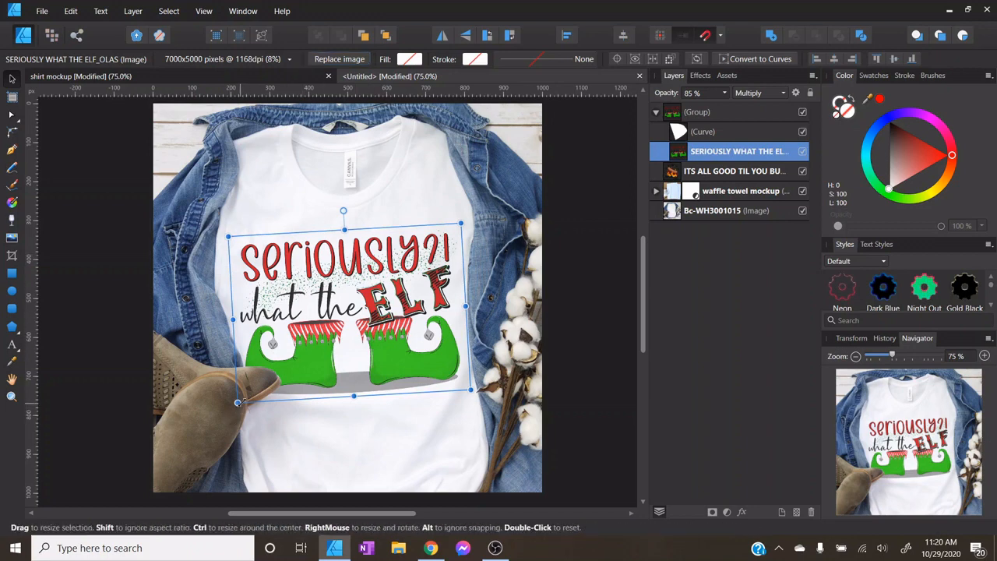
Step: Scale the "Seriously What the Elf" design down slightly on the shirt from its lower corners
left_click_drag(238, 402, 249, 393)
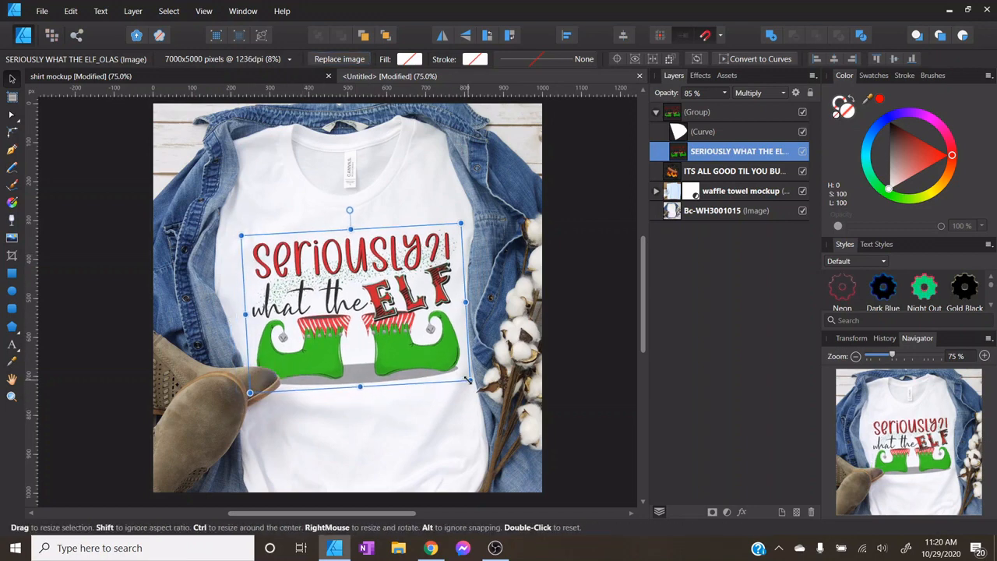
left_click_drag(468, 379, 458, 381)
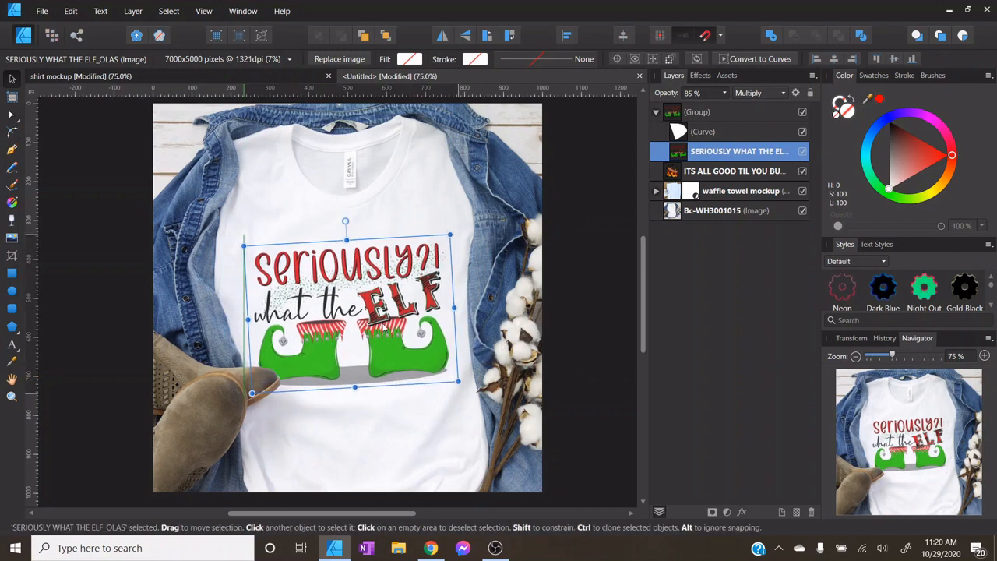
Step: Nudge the "Seriously What the Elf" design slightly on the shirt and reselect its image inside the group
mouse_move(383, 328)
left_mouse_down()
mouse_move(393, 323)
mouse_move(382, 333)
mouse_move(394, 330)
mouse_move(387, 349)
mouse_move(388, 336)
left_mouse_up()
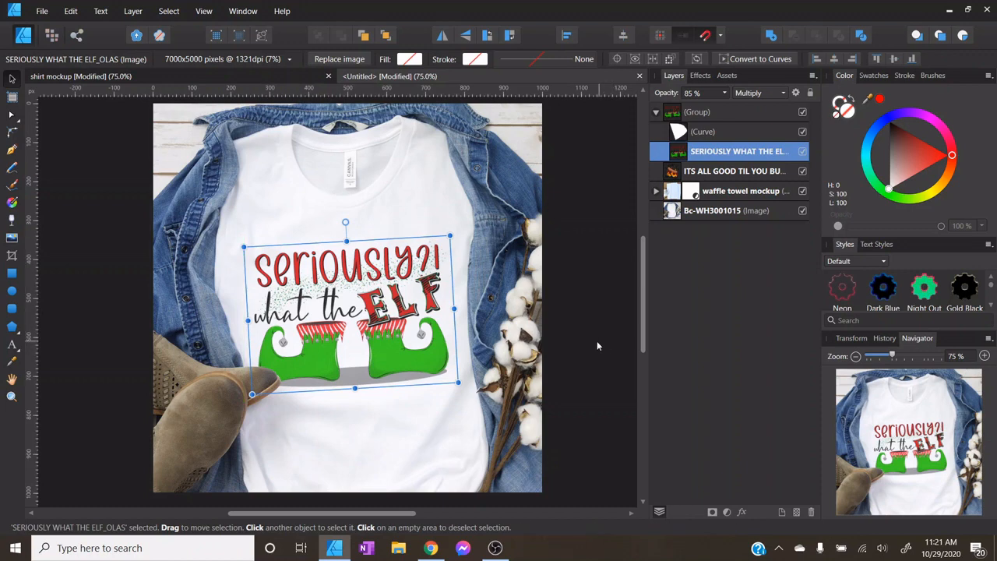
left_click(598, 342)
left_click(389, 335)
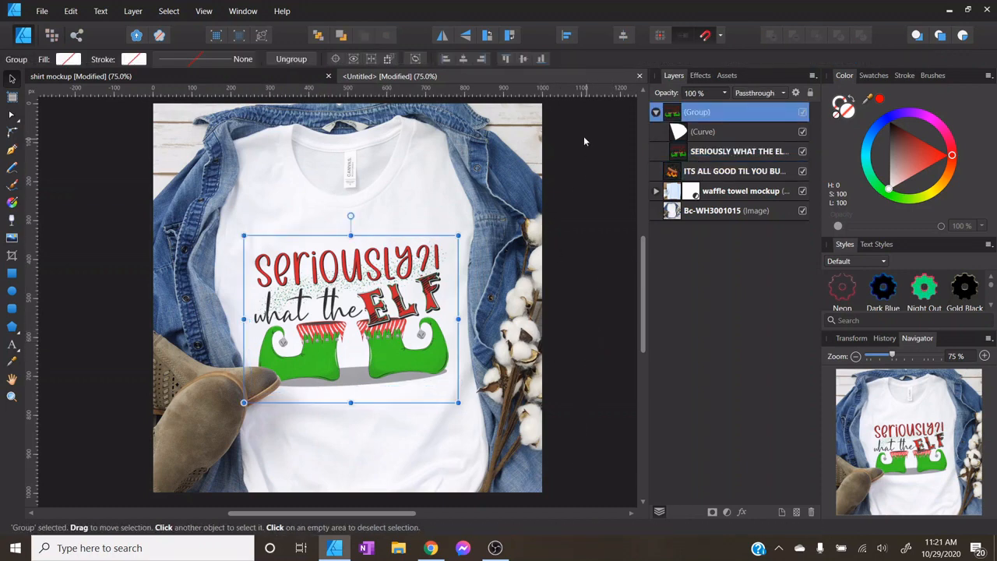
left_click(717, 152)
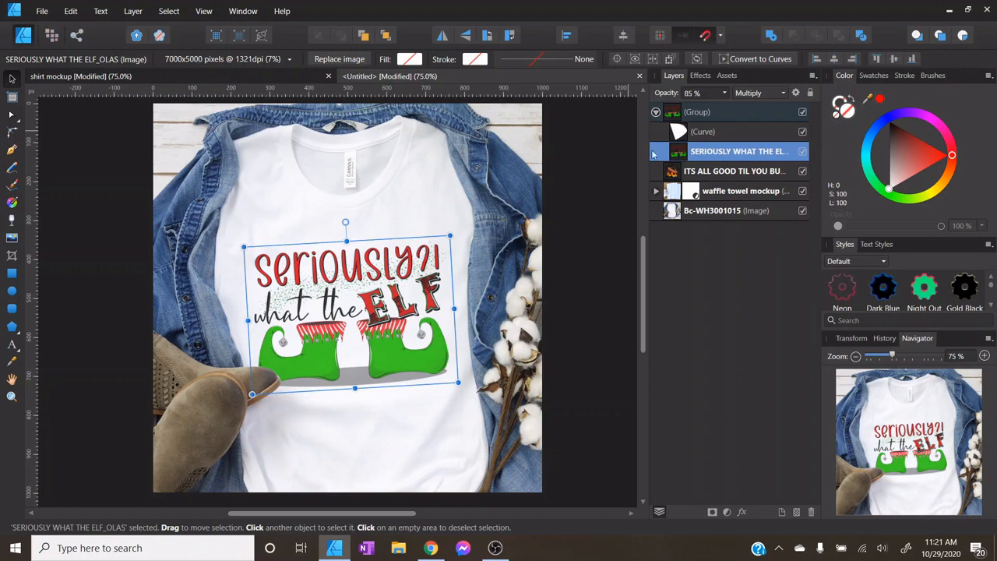
Step: Delete the Bc-WH3001015 shirt photo and the group holding the Erase curve and the elf design
left_click(581, 125)
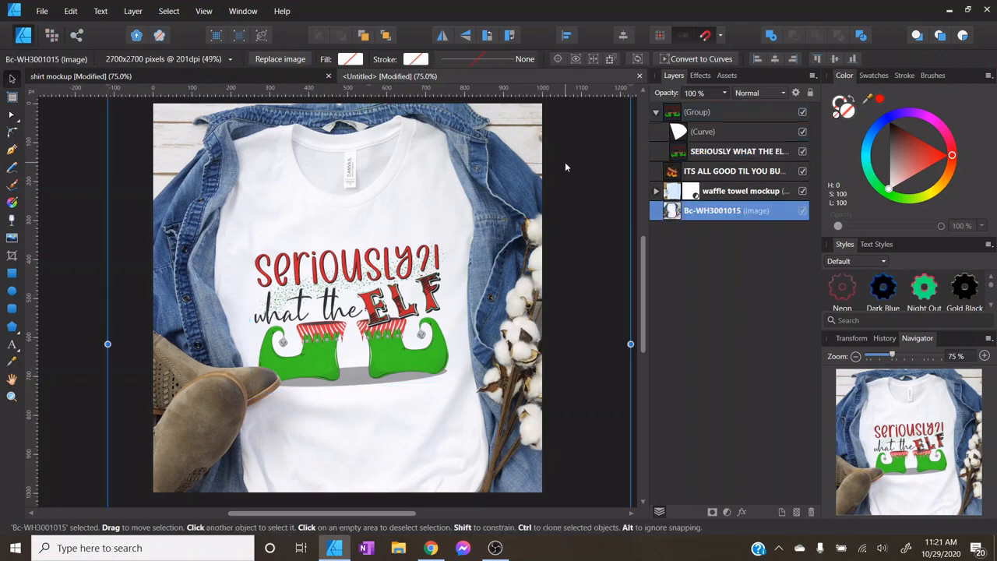
left_click(810, 513)
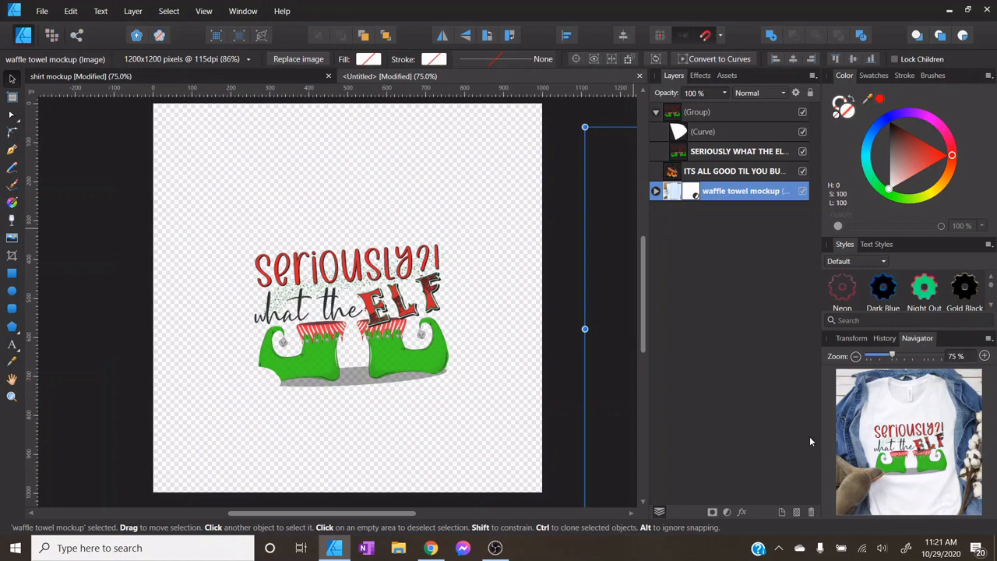
left_click(713, 131)
left_click(711, 116)
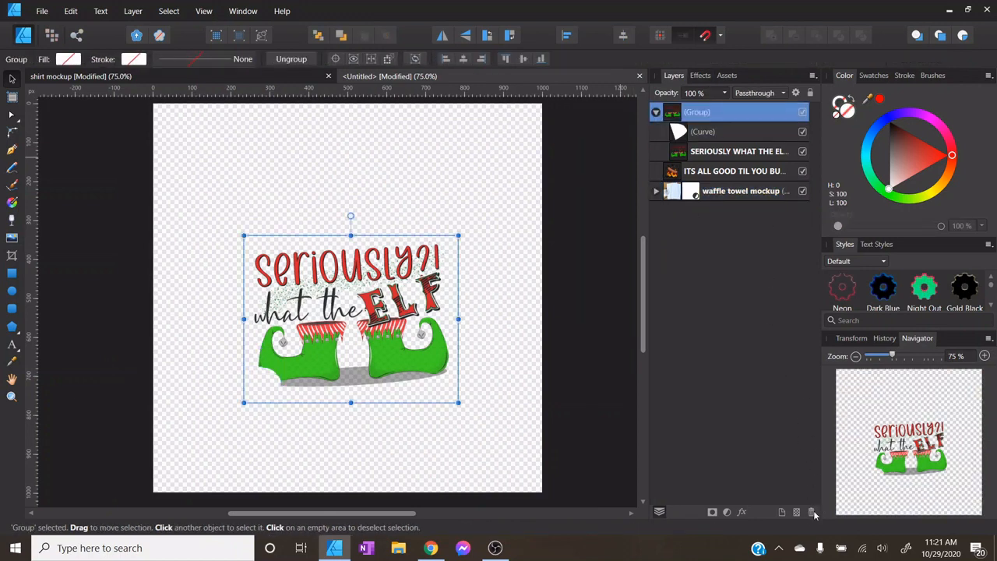
left_click(811, 512)
Step: Move the waffle towel mockup onto the artboard and place the "It's All Good 'Til You Burn Your Weiner" image over the towel
left_click(724, 133)
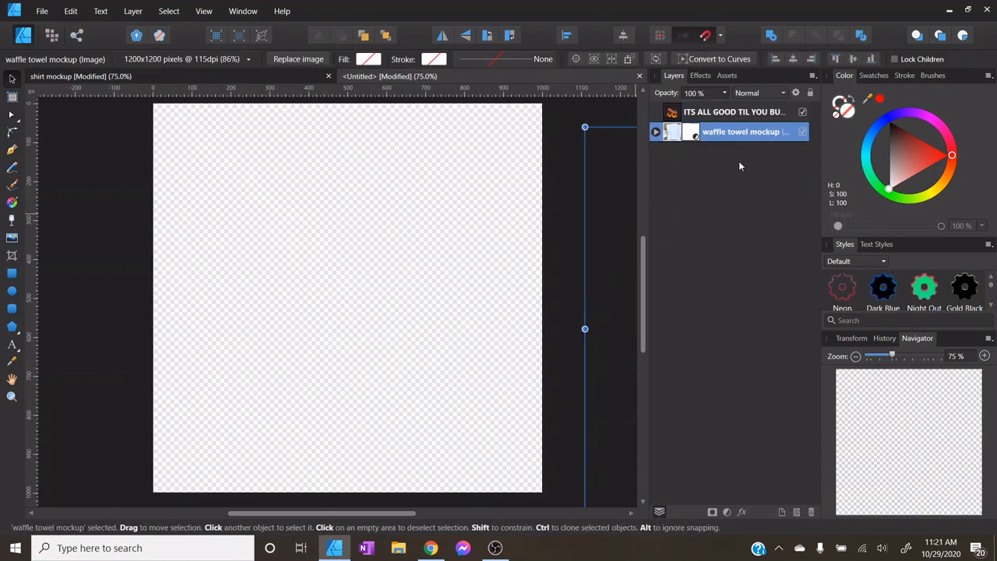
left_click_drag(628, 247, 189, 212)
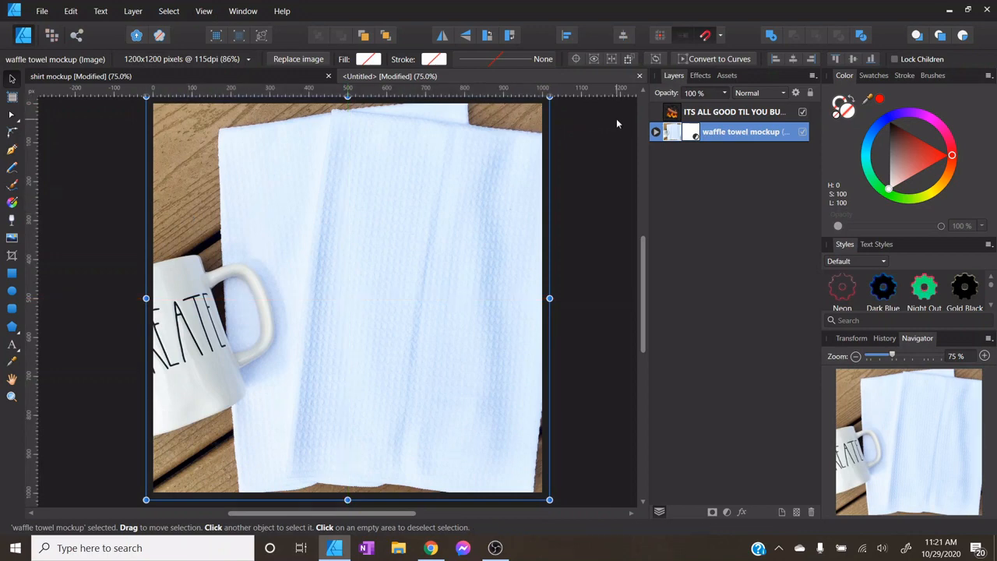
left_click(735, 112)
left_click_drag(609, 369, 405, 370)
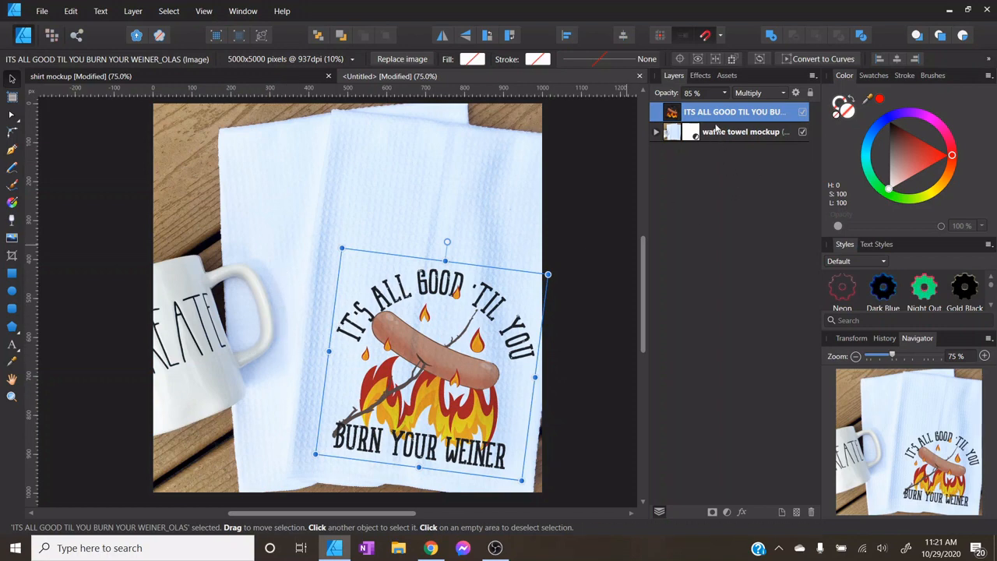
Step: Duplicate the "Burn Your Weiner" image, shift the copy toward the mug and hide the original
right_click(715, 123)
left_click(689, 225)
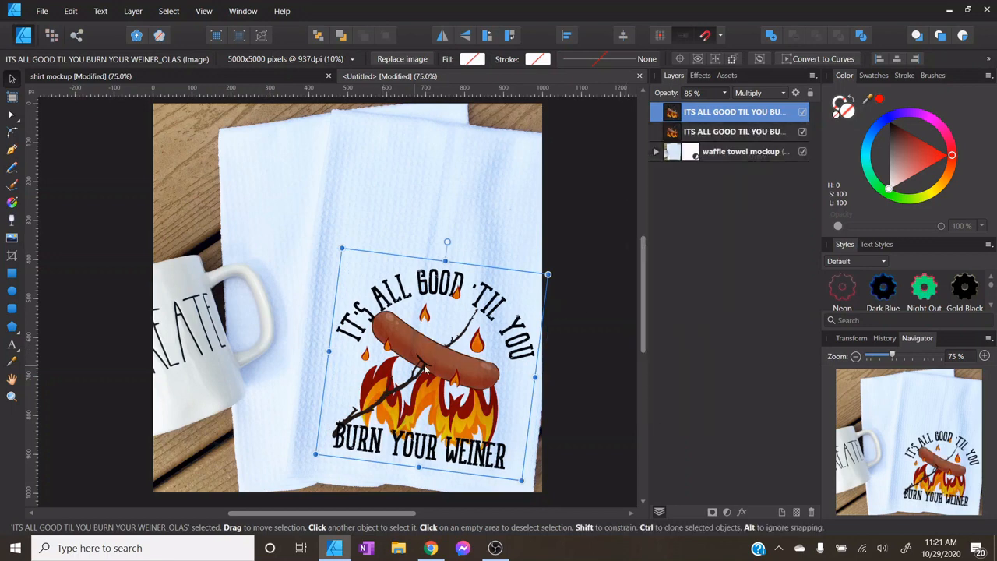
left_click_drag(425, 369, 347, 369)
left_click(506, 313)
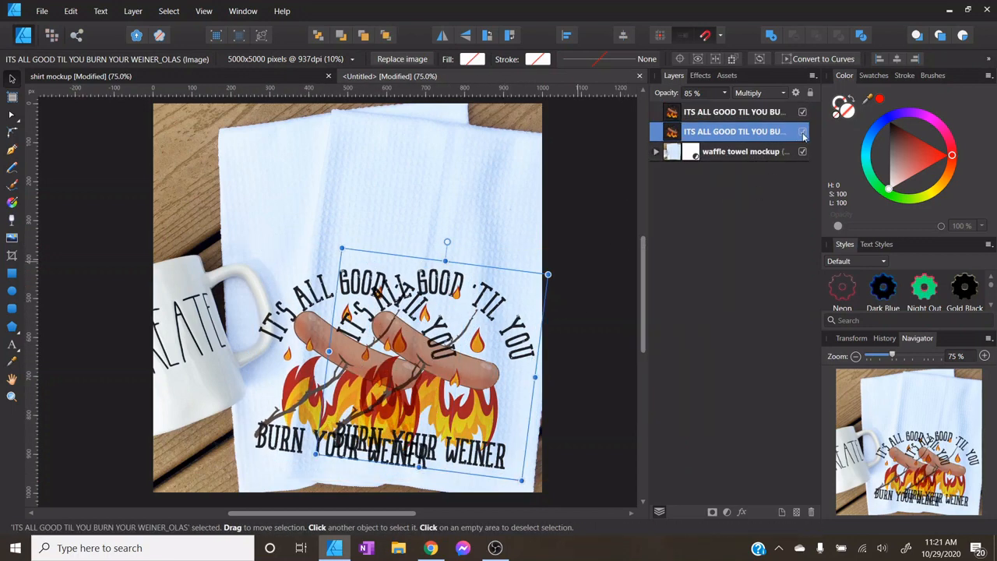
left_click(802, 132)
Step: Rotate the copied design counterclockwise and move it up so its lettering overlaps the mug handle
left_click(304, 337)
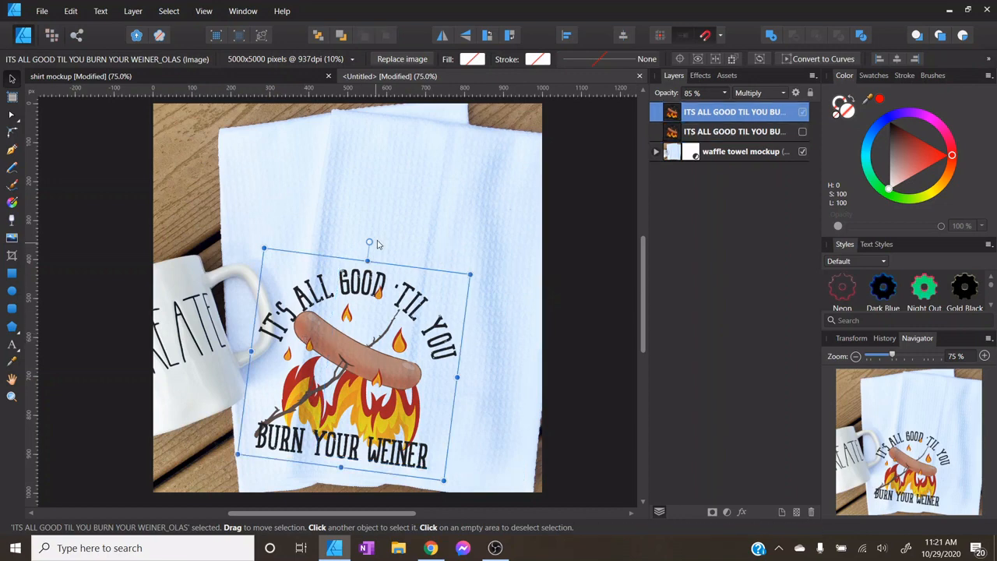
mouse_move(377, 245)
left_mouse_down()
mouse_move(383, 226)
mouse_move(366, 234)
left_mouse_up()
scroll(406, 291, "down", 1)
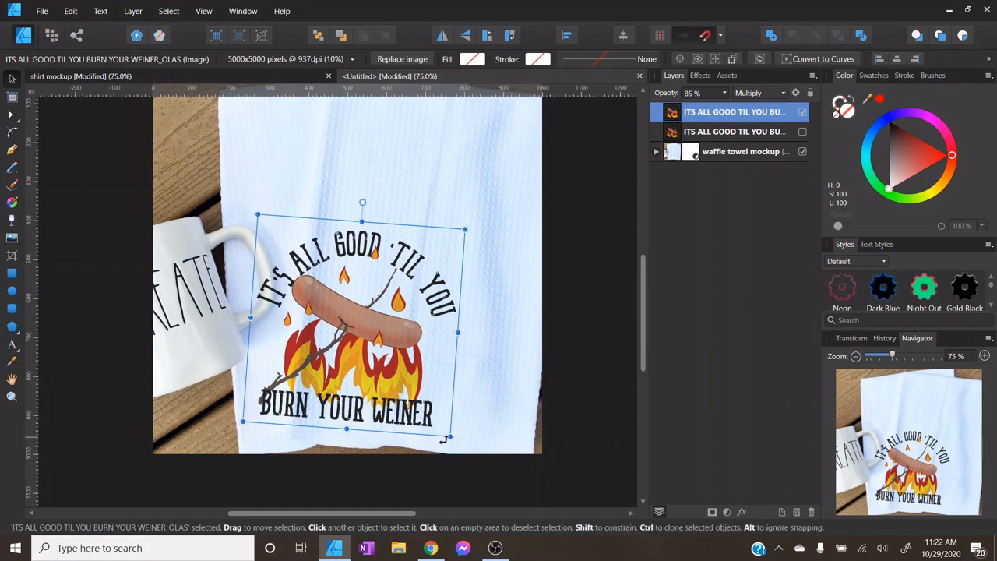
scroll(397, 290, "up", 1)
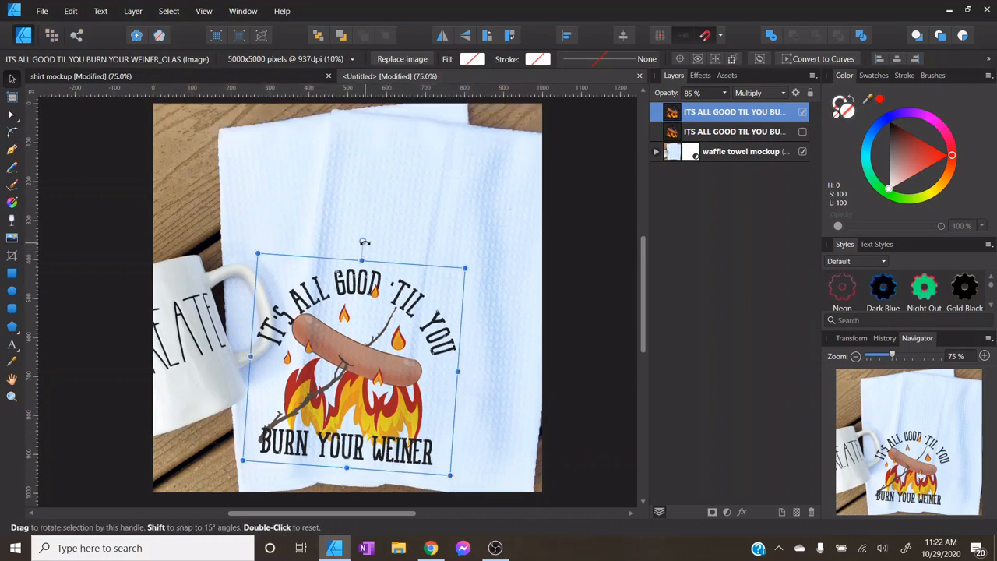
left_click_drag(361, 241, 344, 241)
left_click_drag(344, 395, 345, 379)
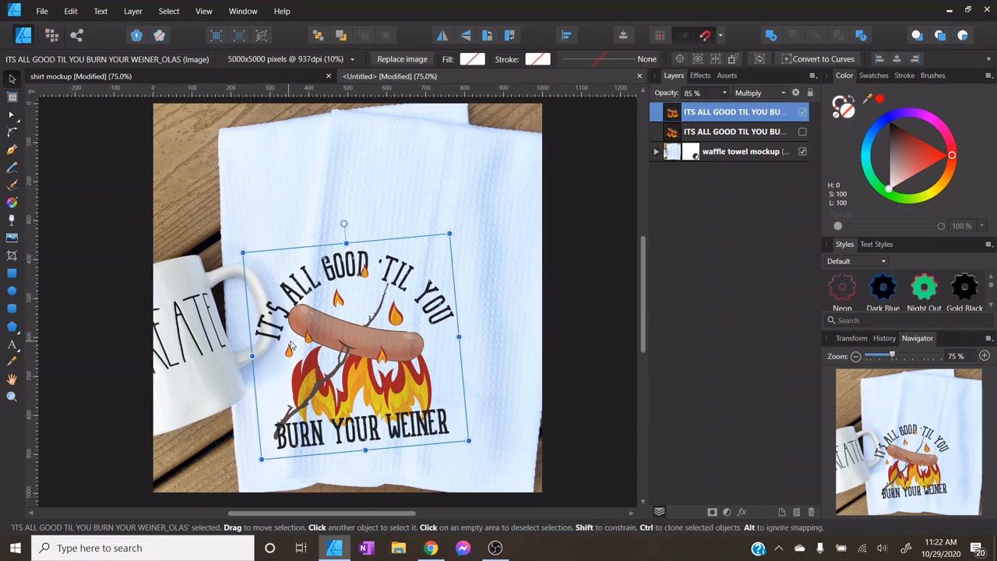
left_click_drag(292, 341, 296, 347)
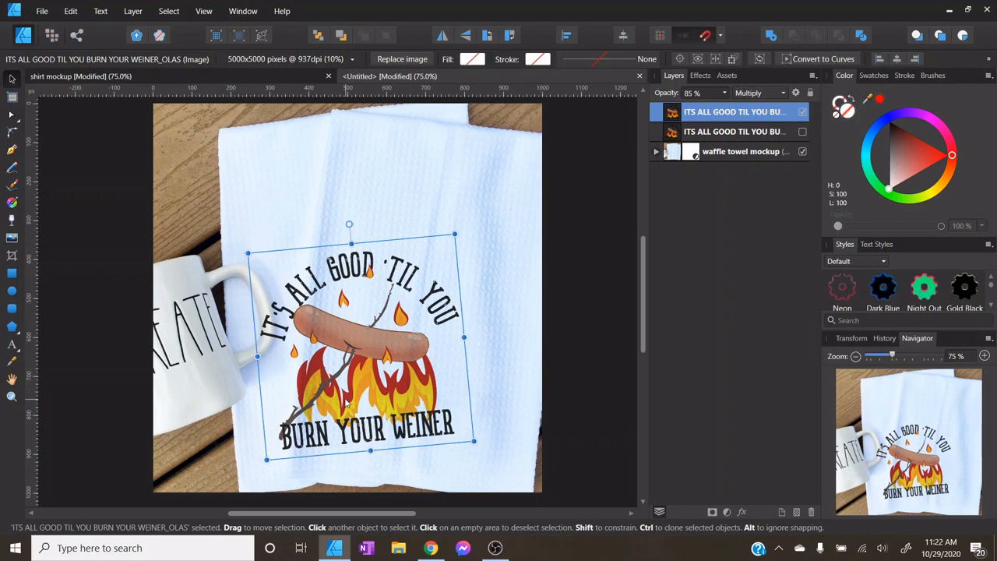
left_click_drag(348, 404, 344, 373)
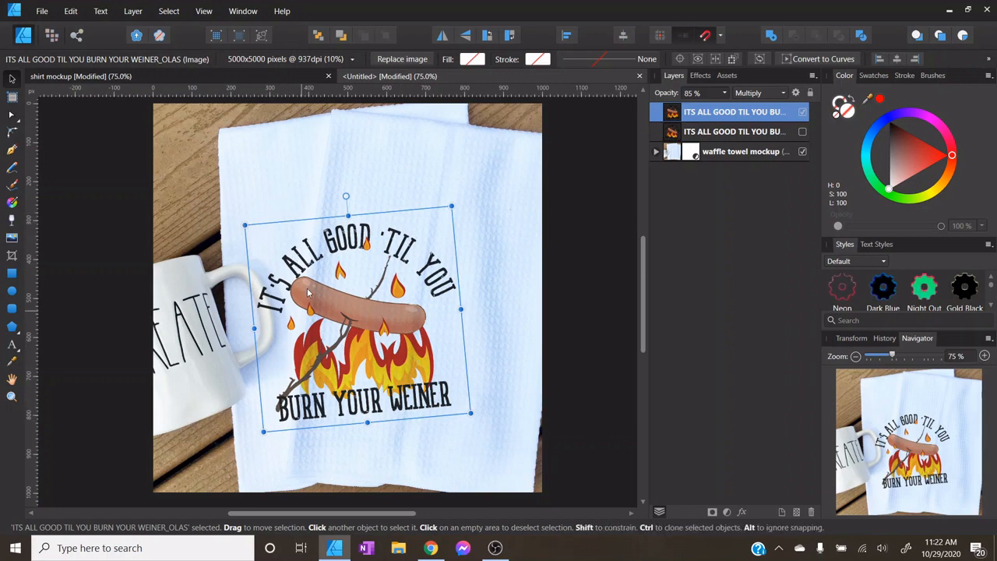
Step: Trace the outer edge of the mug handle with the Pen tool, from the handle's top down to the mug's side below it
left_click(984, 356)
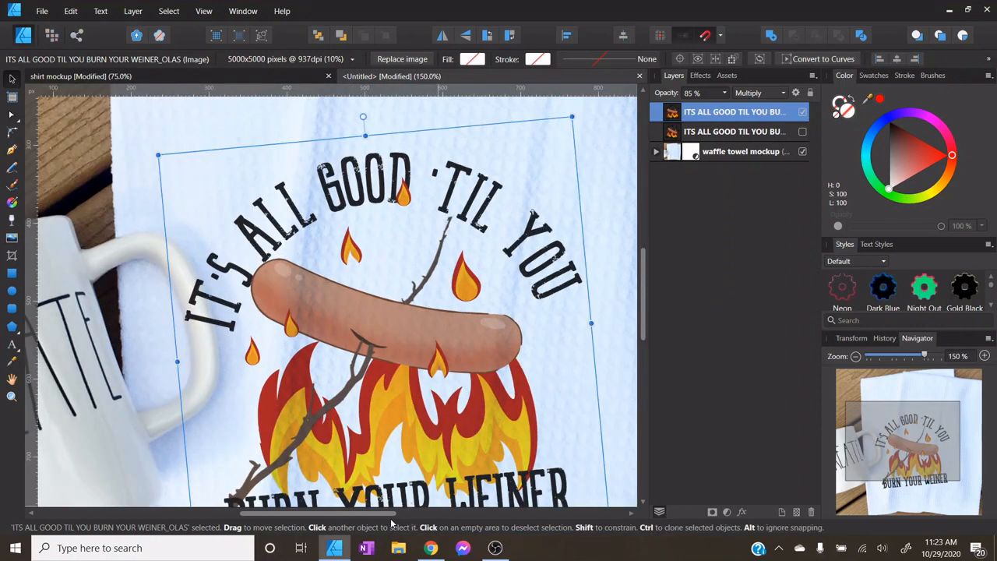
left_click_drag(392, 516, 322, 516)
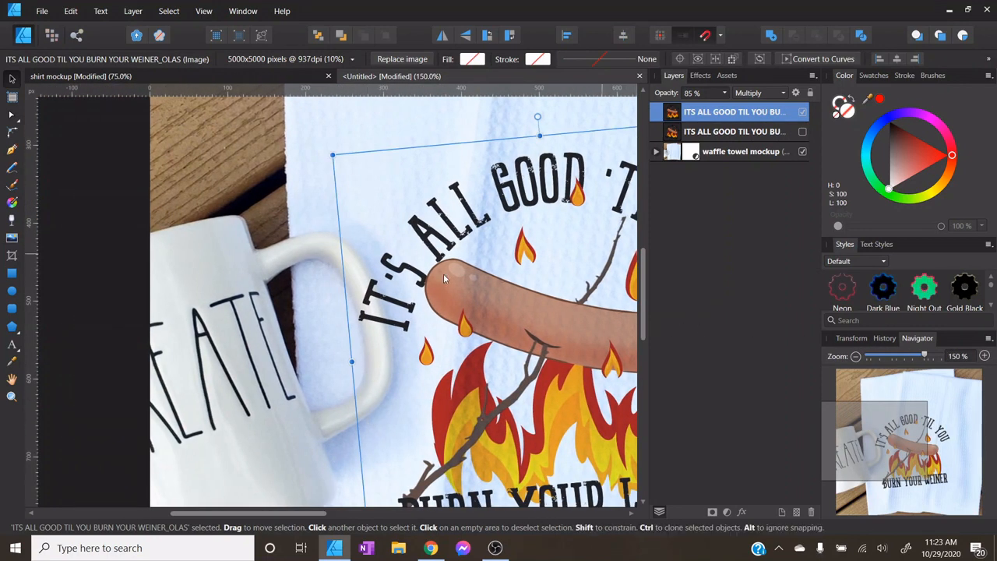
scroll(443, 276, "down", 3)
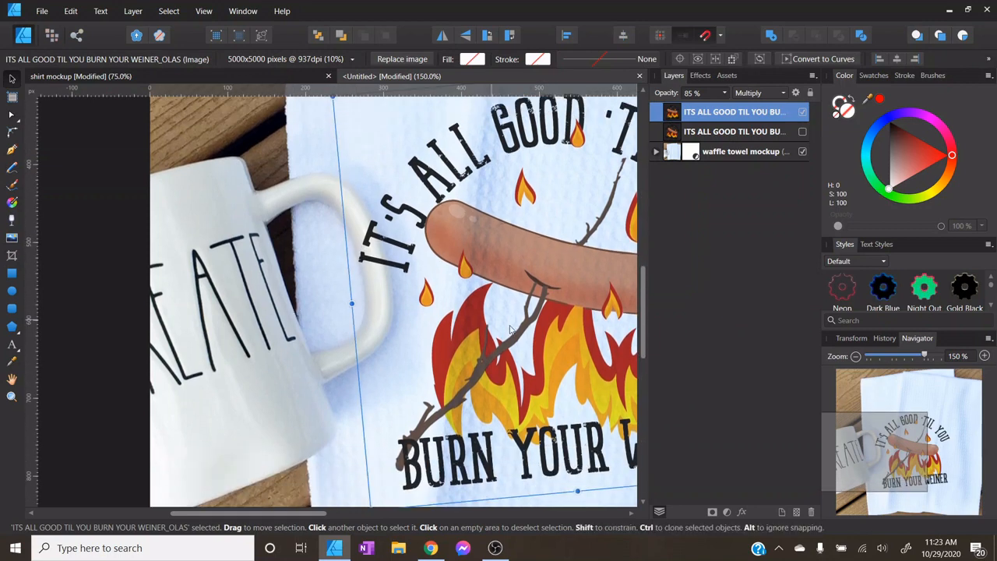
scroll(428, 289, "up", 1)
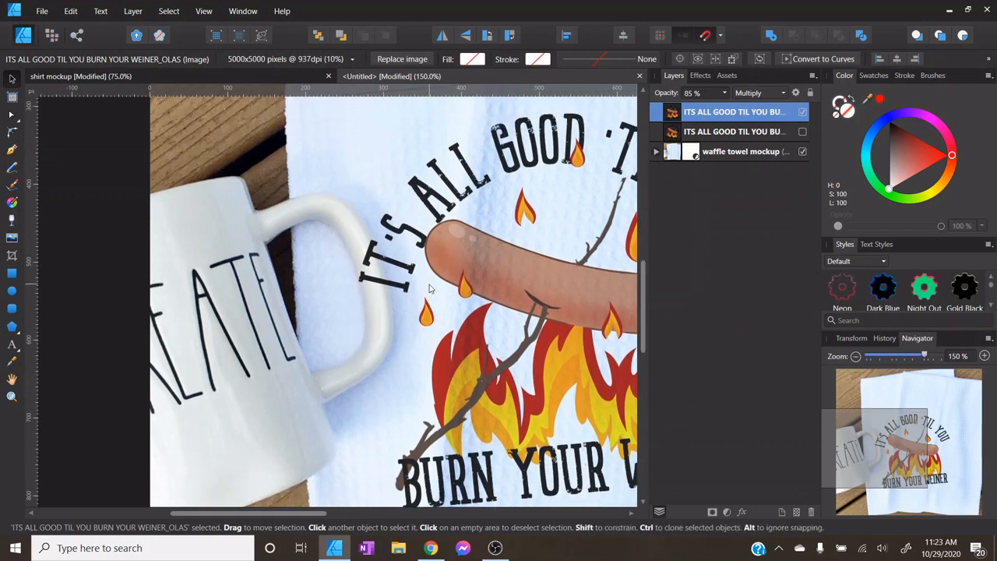
left_click(229, 134)
left_click(102, 176)
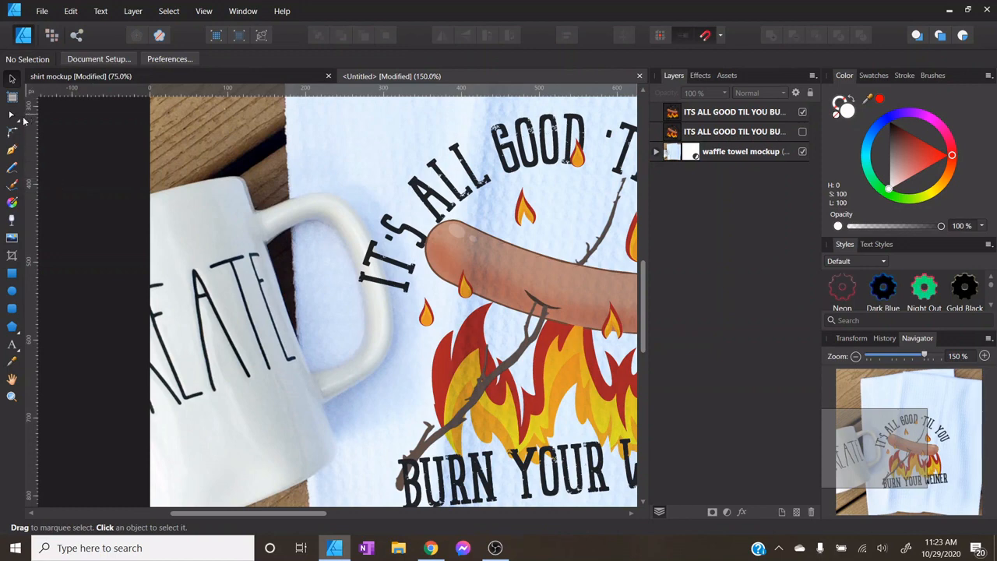
left_click(12, 151)
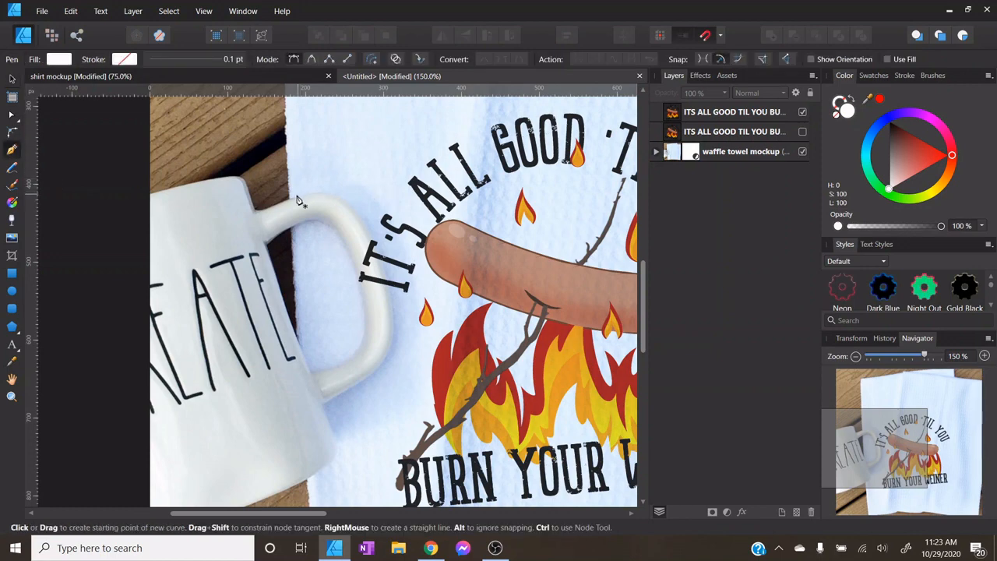
left_click(320, 192)
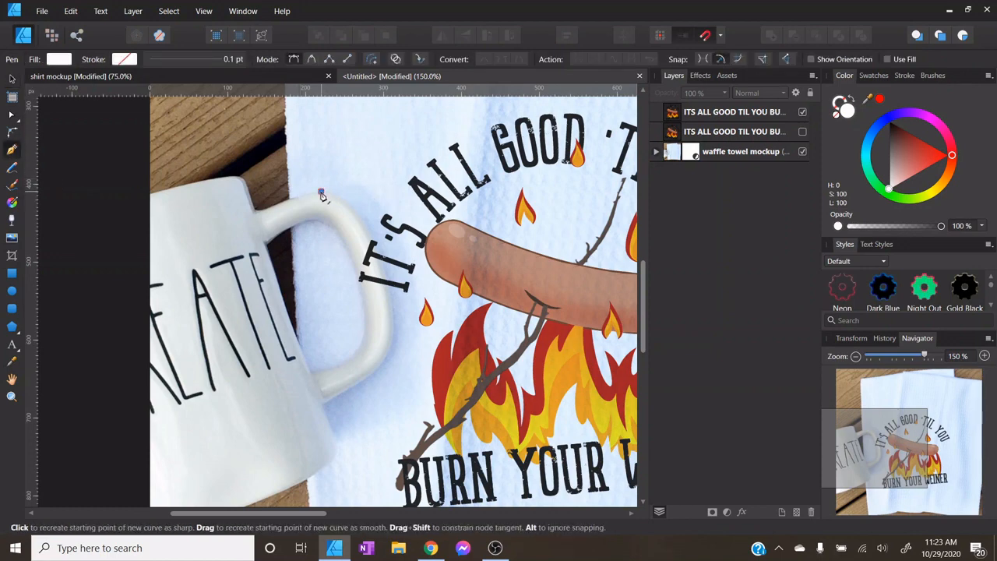
left_click(365, 223)
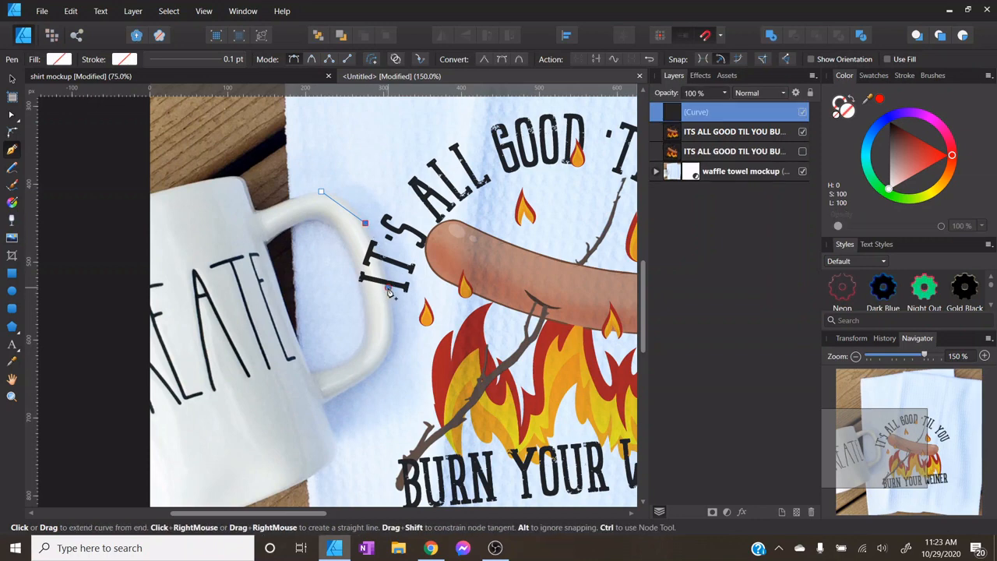
left_click(388, 287)
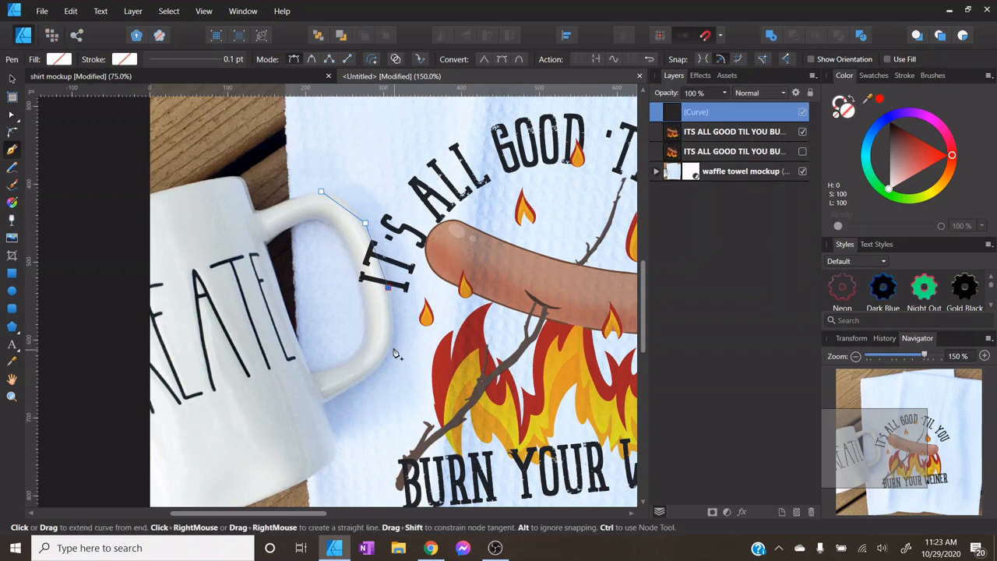
left_click(360, 381)
left_click(324, 404)
left_click(332, 446)
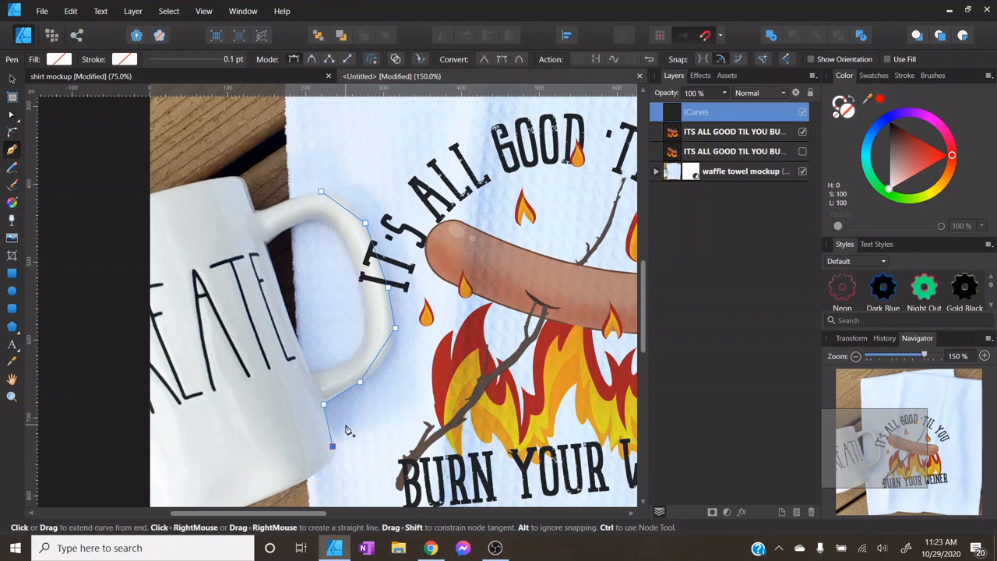
Step: Extend the curve down the towel and back up through the artwork to above the lettering, closing it at its starting node
scroll(356, 423, "down", 3)
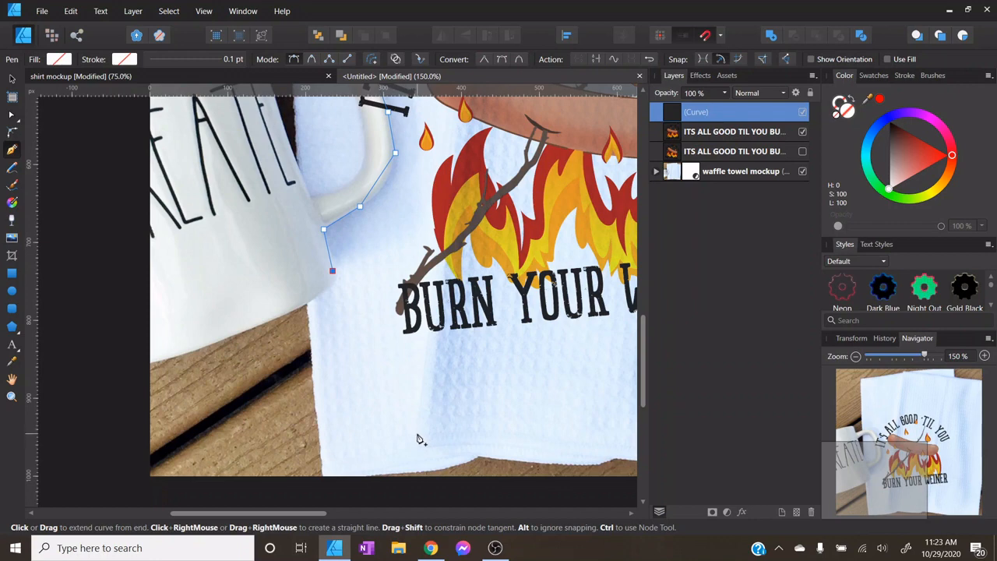
left_click(358, 429)
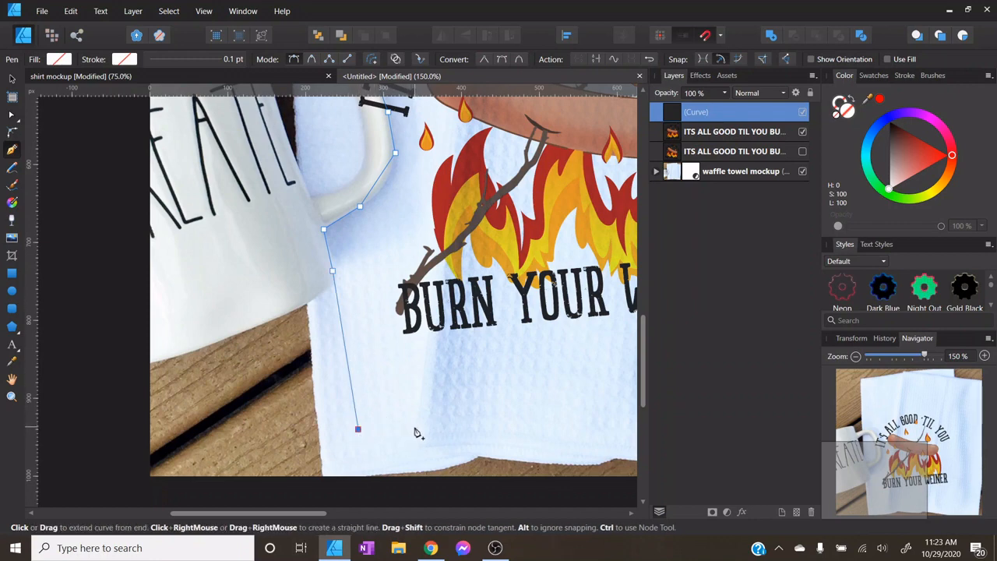
left_click(413, 426)
scroll(414, 425, "up", 3)
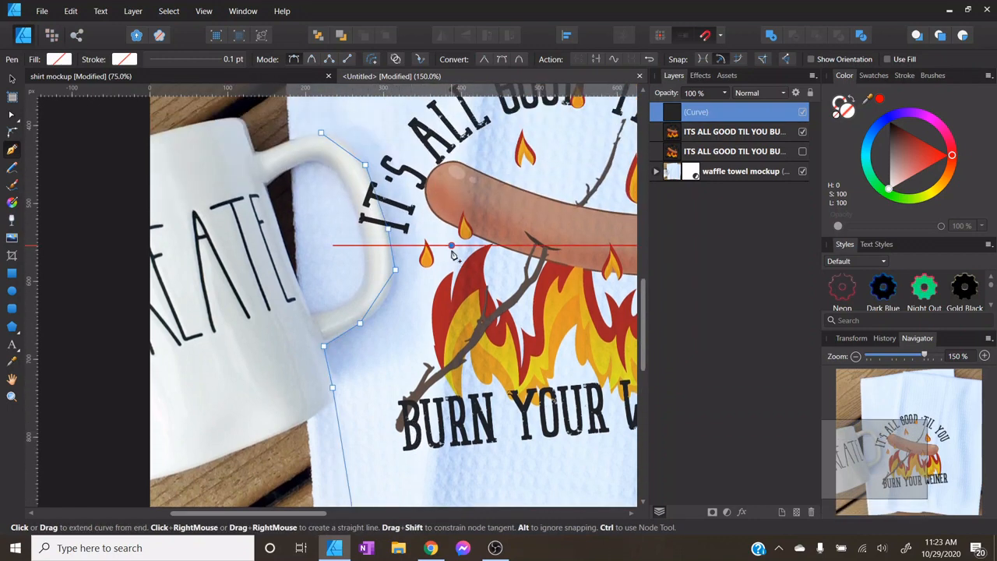
left_click(452, 247)
scroll(470, 185, "up", 3)
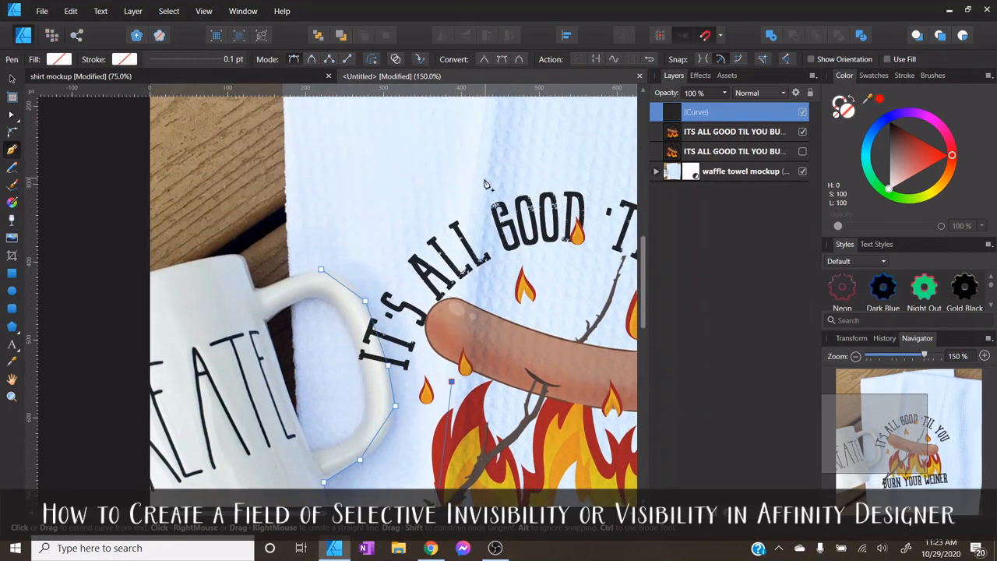
scroll(499, 209, "up", 2)
left_click(475, 233)
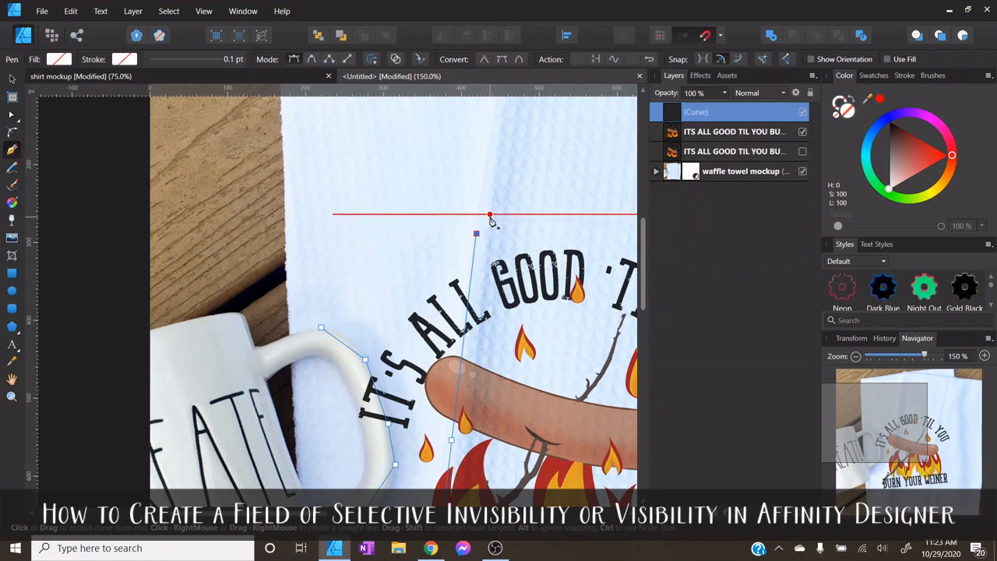
left_click(483, 173)
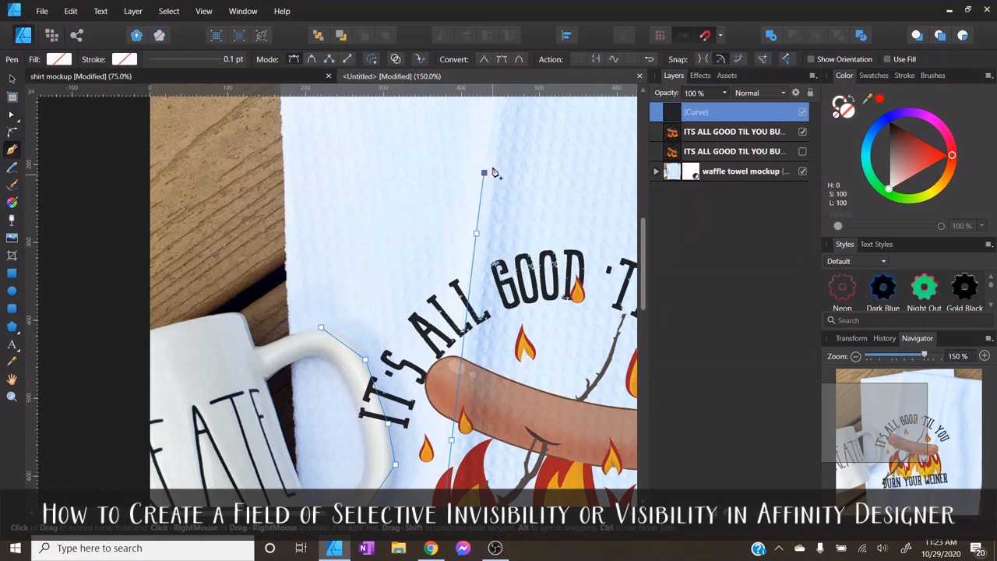
left_click(322, 330)
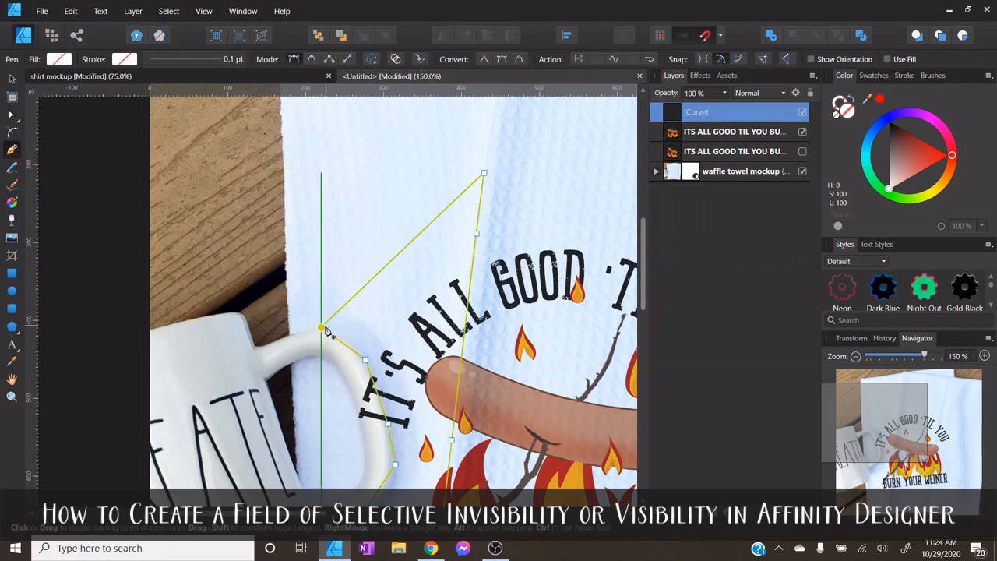
Step: Nudge the curve's node beside the mug's lower side three increments to the right, away from the mug
left_click(13, 115)
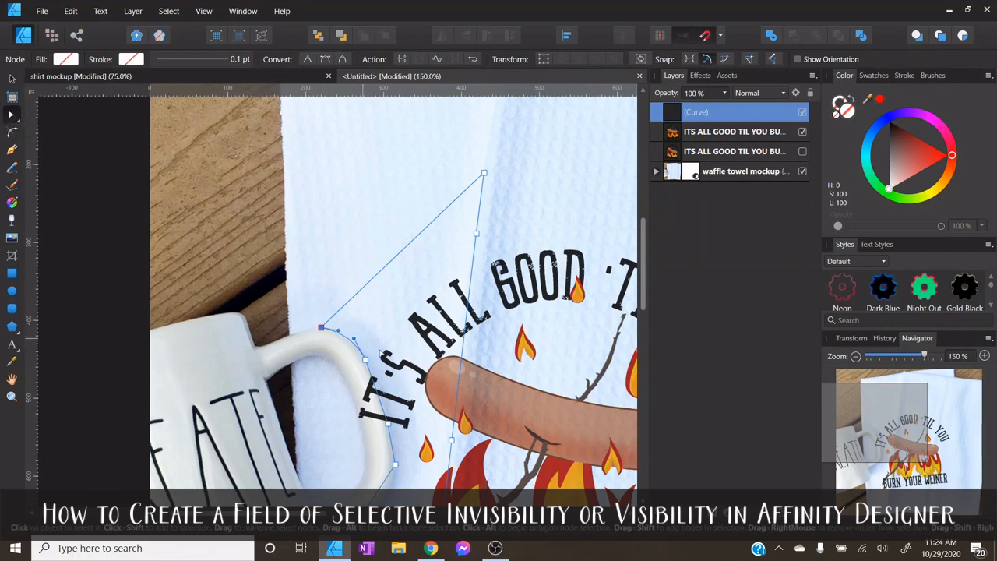
scroll(401, 367, "down", 3)
scroll(400, 366, "down", 3)
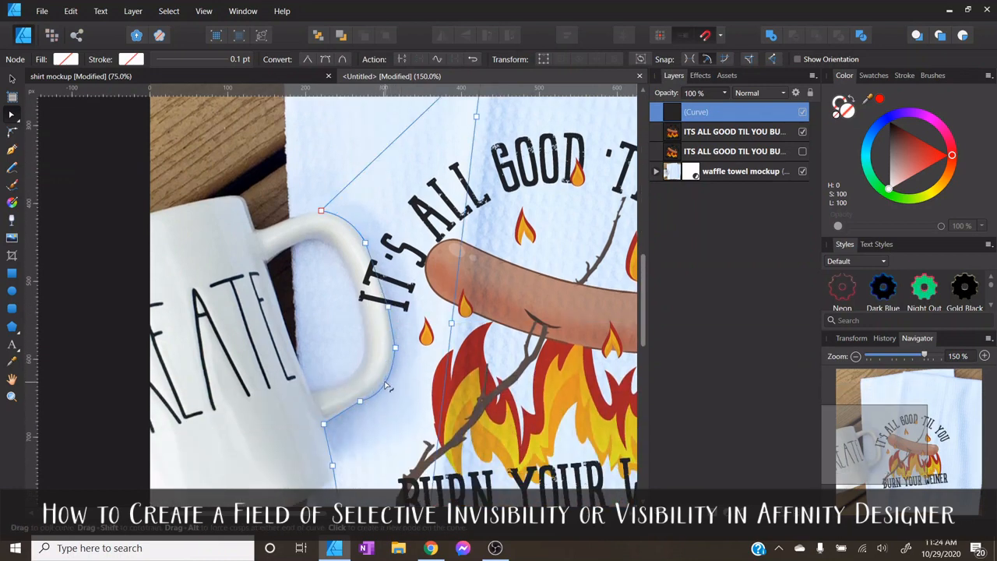
scroll(384, 381, "down", 3)
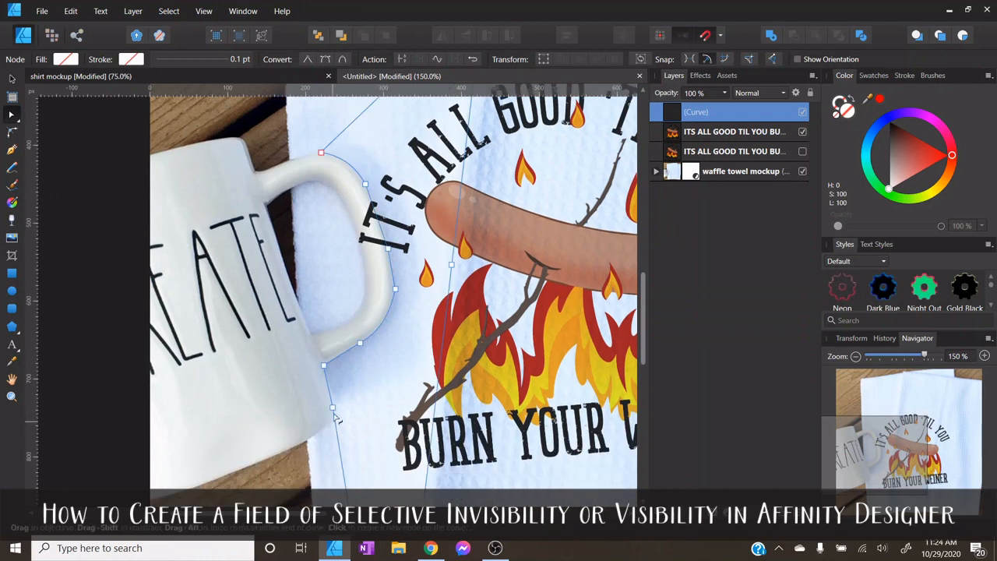
left_click(332, 408)
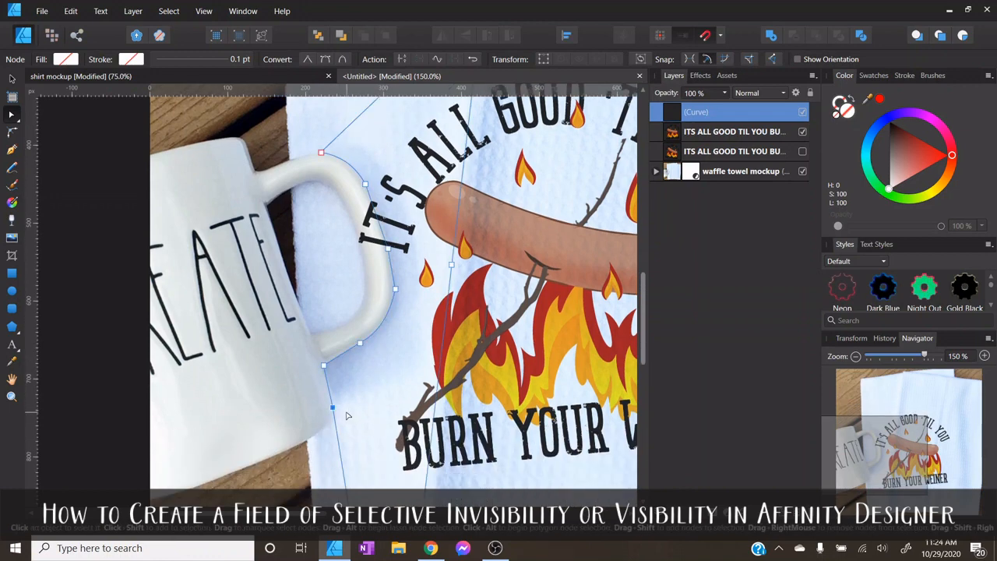
key("Right")
key("Right")
key("Right")
scroll(347, 415, "up", 6)
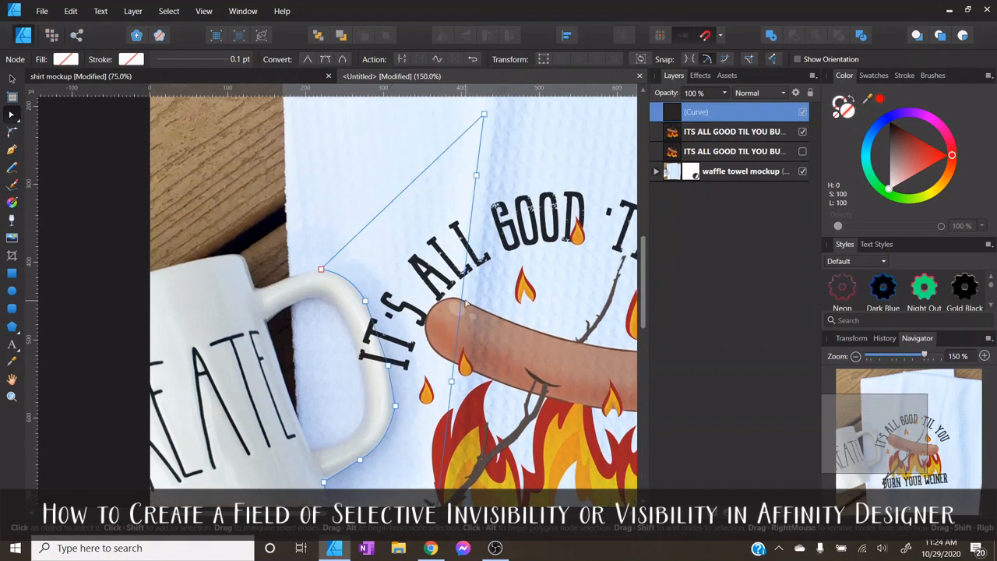
scroll(473, 236, "down", 15)
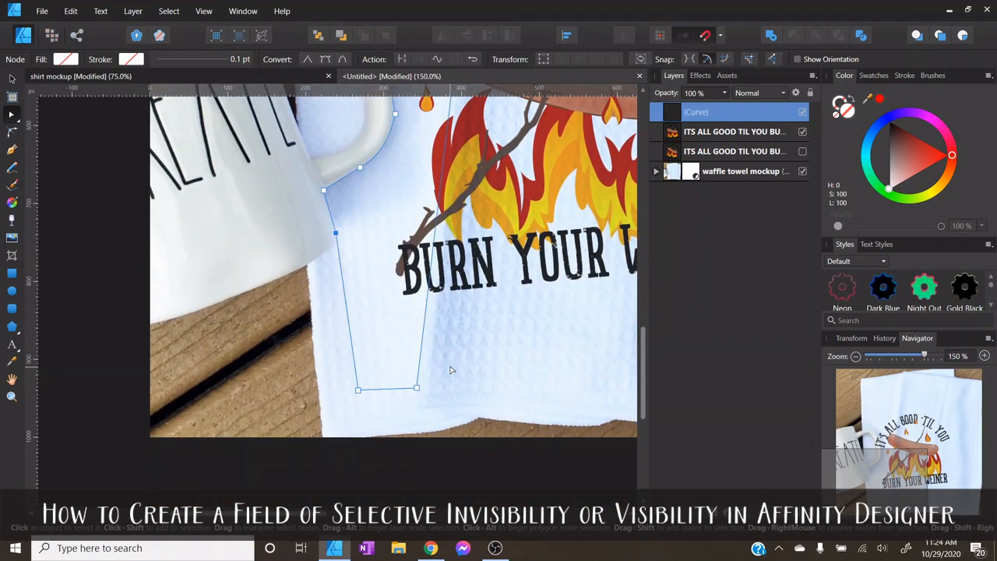
left_click(855, 357)
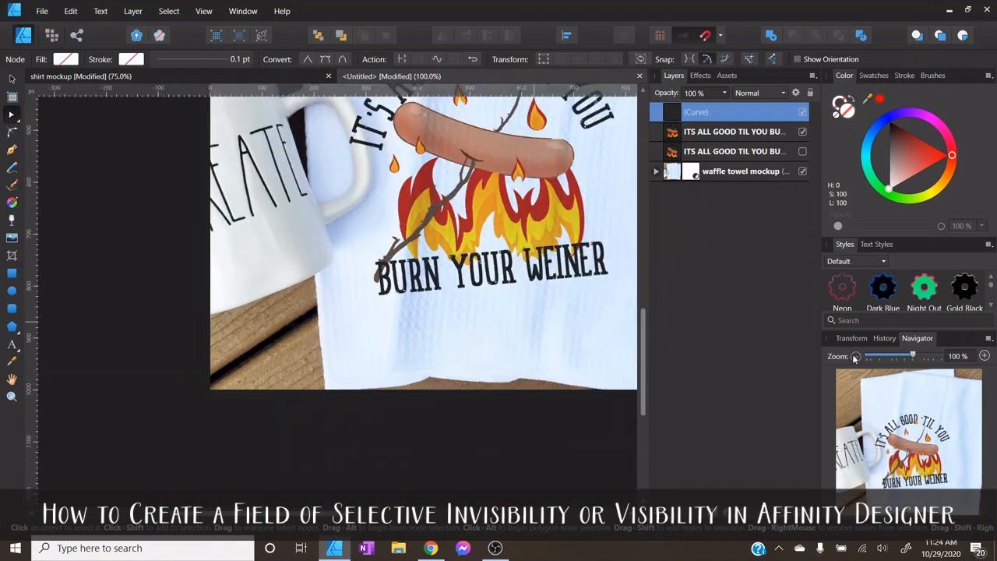
scroll(259, 187, "right", 6)
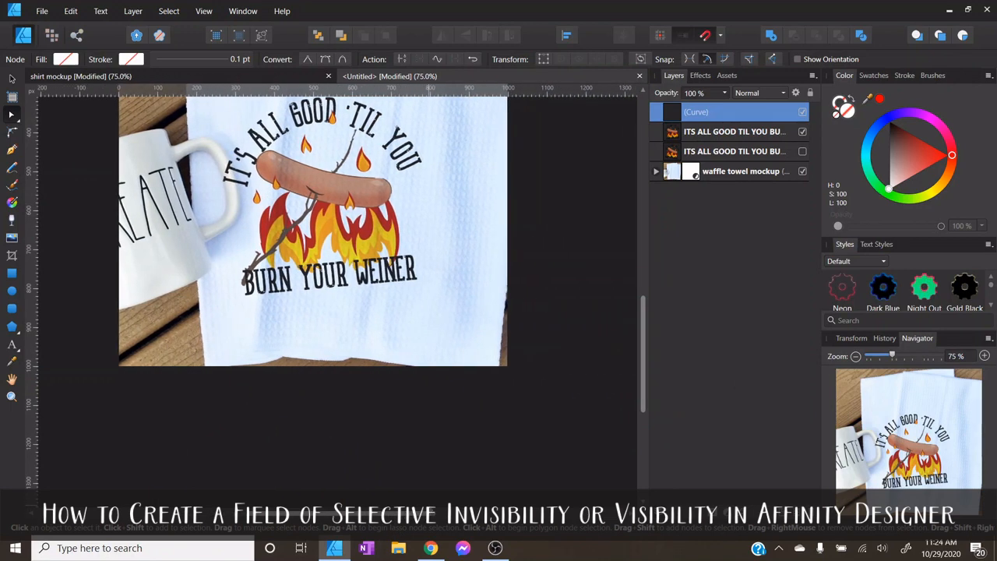
scroll(260, 187, "up", 4)
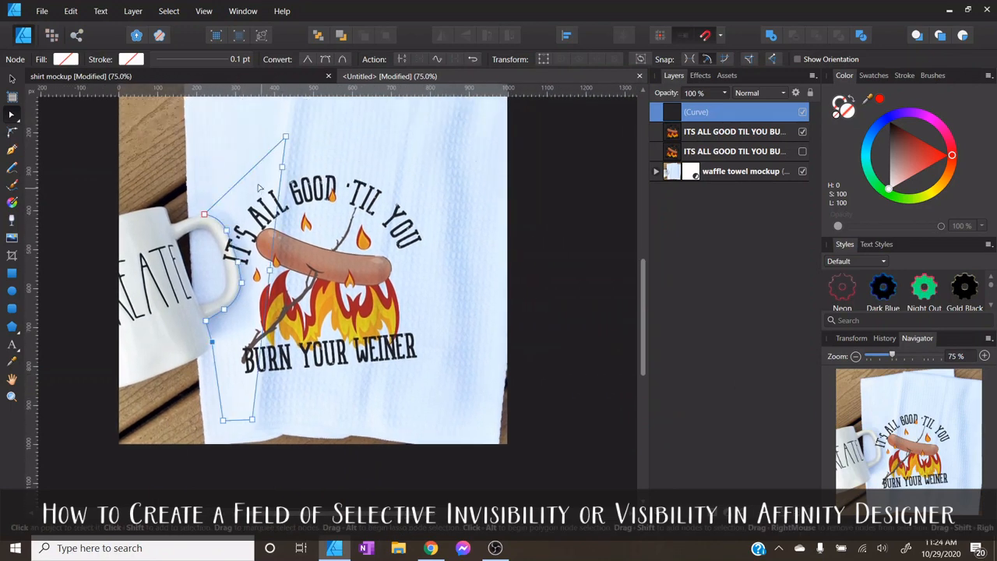
Step: Clip the rotated "Burn Your Weiner" copy inside the curve by nesting its layer under the curve layer, and expand the curve layer
left_click(12, 78)
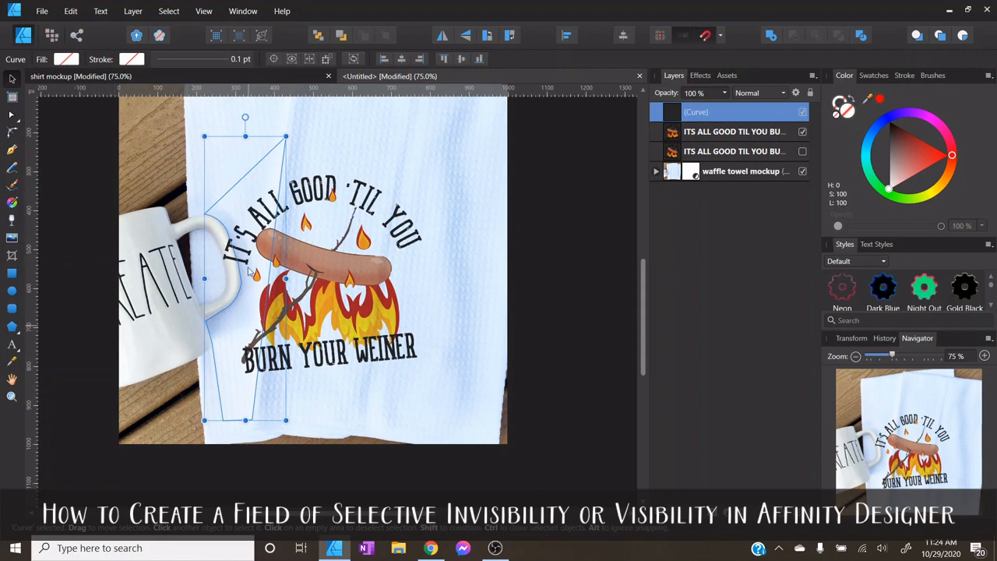
left_click(740, 134)
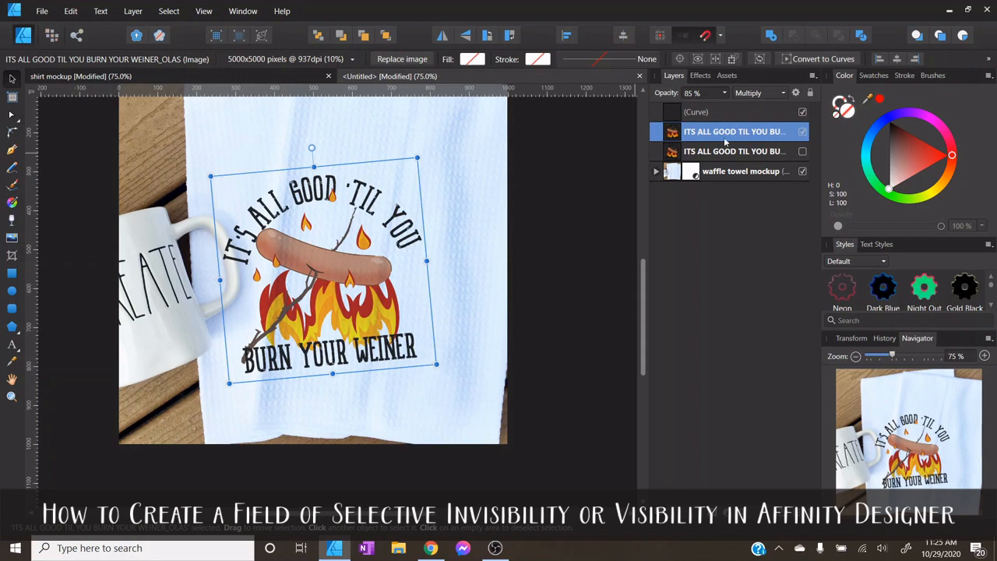
left_click_drag(716, 138, 702, 118)
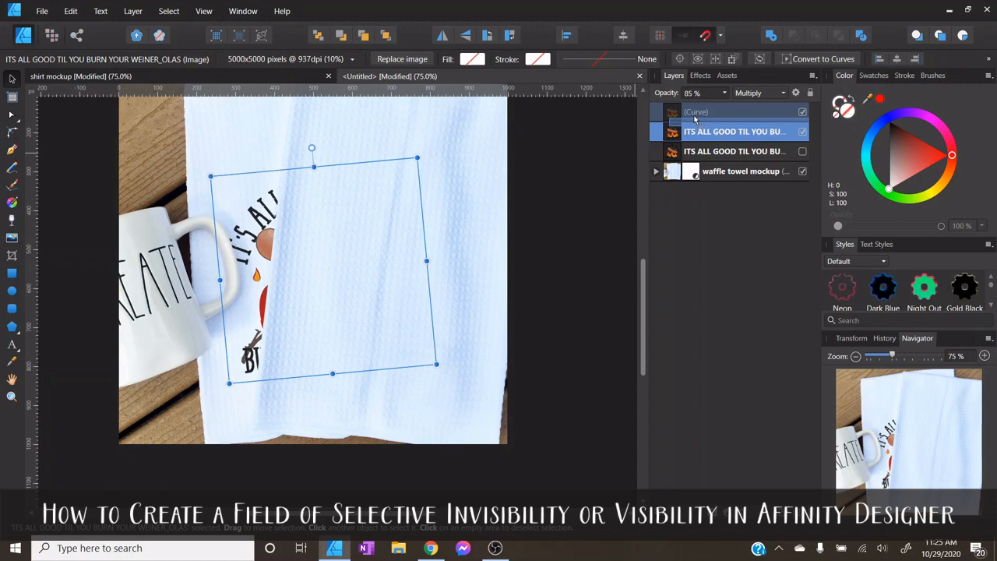
mouse_move(694, 120)
left_mouse_down()
mouse_move(668, 122)
mouse_move(672, 110)
mouse_move(690, 114)
left_mouse_up()
mouse_move(690, 117)
left_mouse_down()
mouse_move(674, 111)
mouse_move(688, 116)
mouse_move(684, 125)
mouse_move(685, 115)
mouse_move(696, 120)
left_mouse_up()
left_click_drag(695, 120, 695, 121)
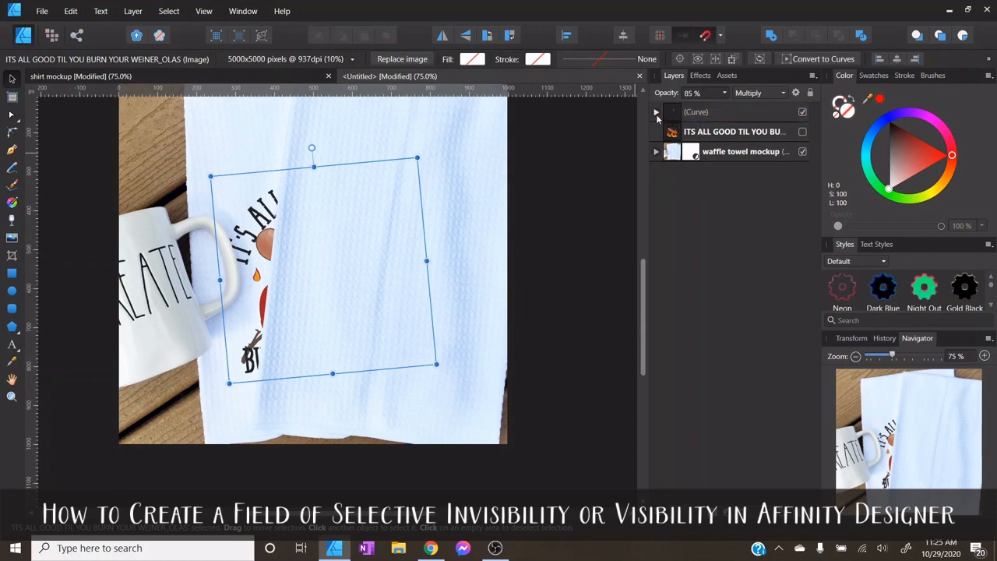
left_click(656, 113)
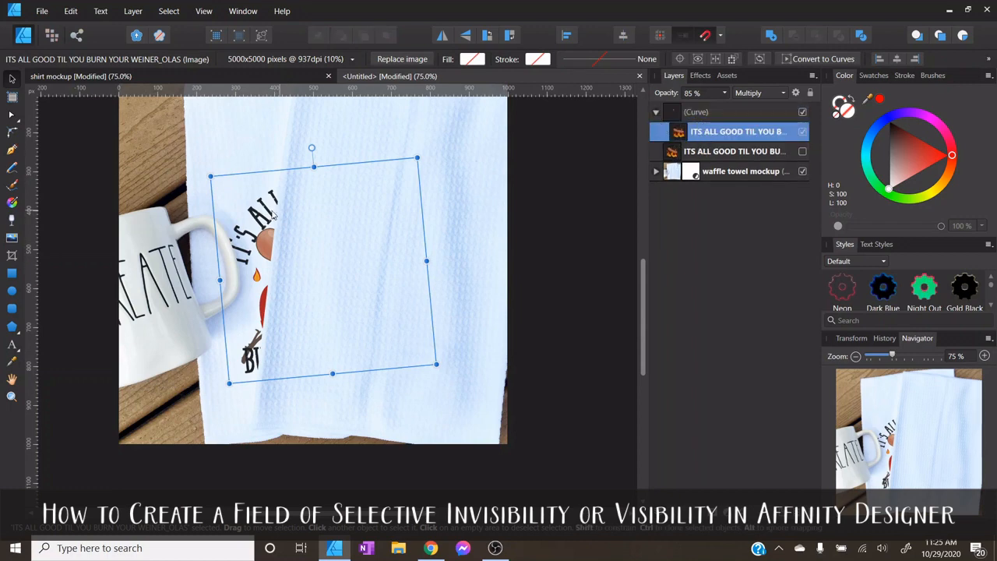
Step: Show the original "Burn Your Weiner" design on the front towel and move it up and slightly left
left_click(803, 151)
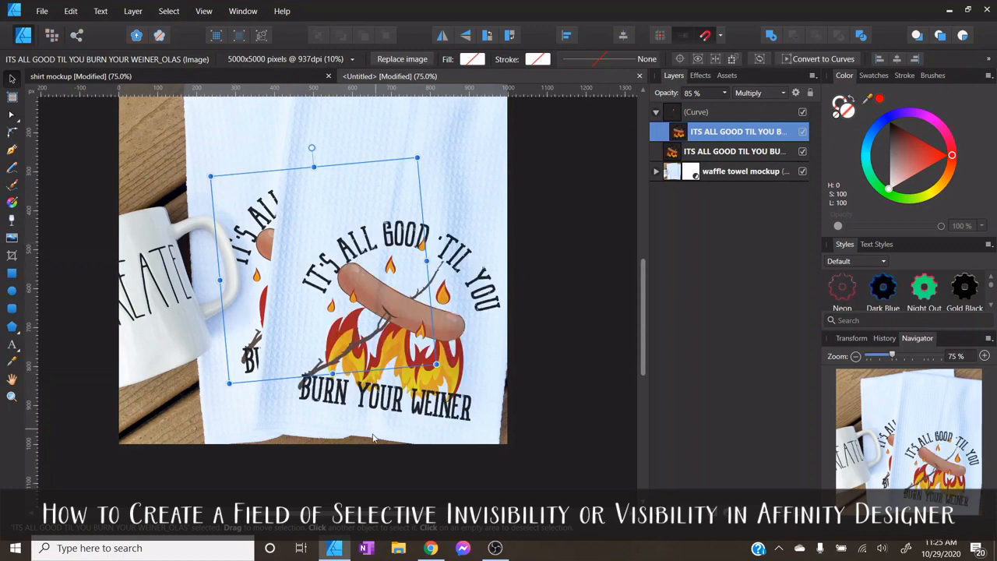
left_click(399, 408)
left_click_drag(398, 406, 400, 384)
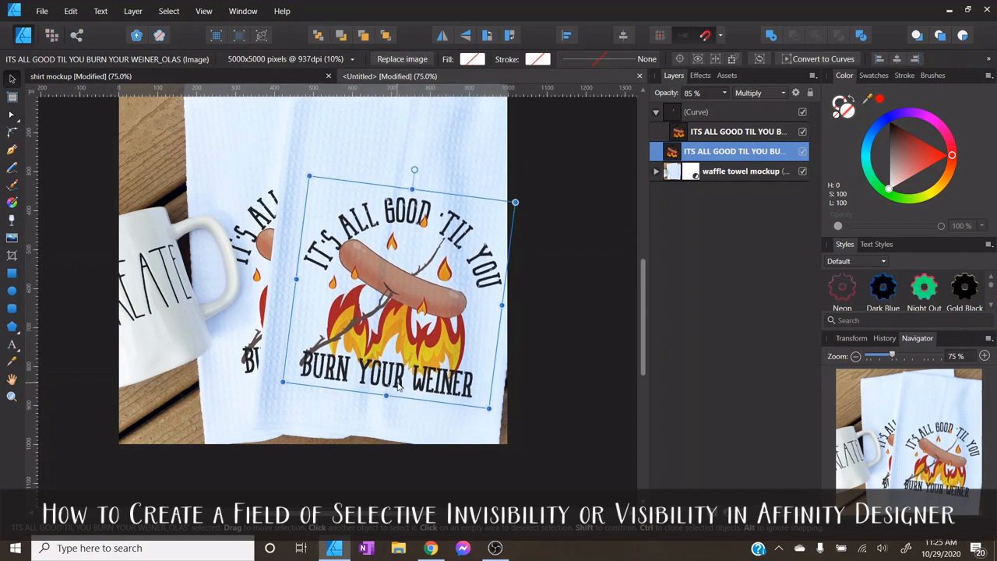
key("Left")
key("Left")
key("Left")
key("Left")
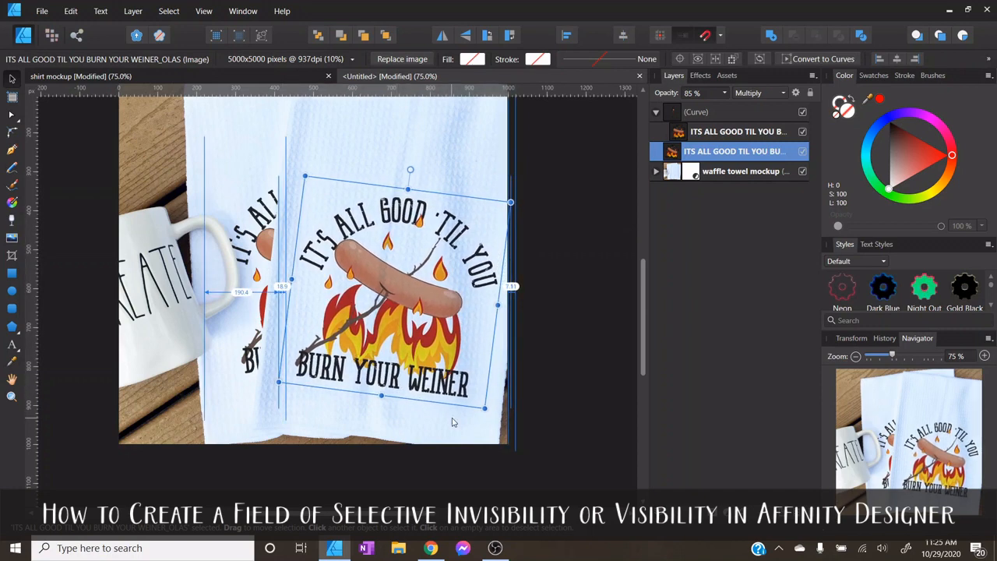
left_click(600, 400)
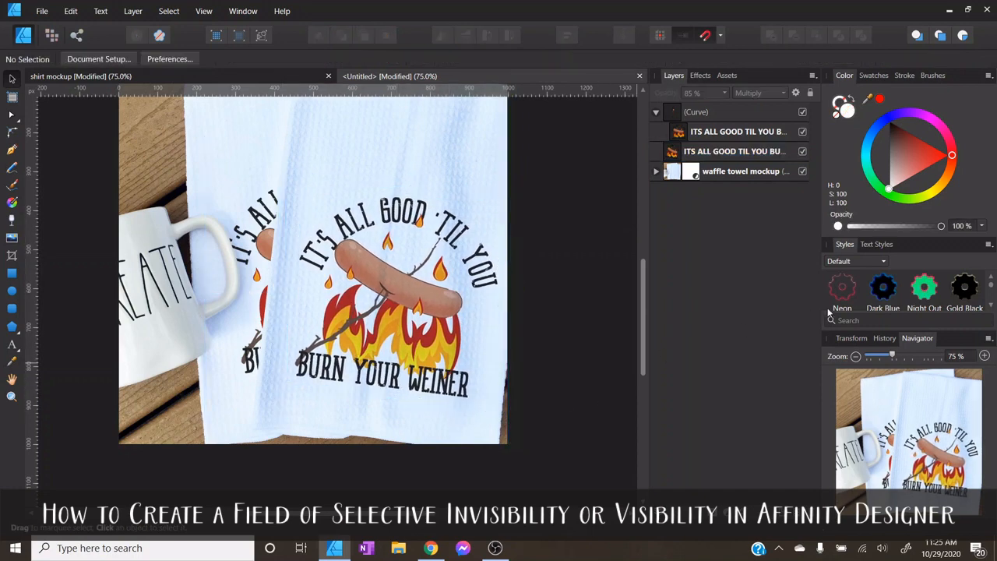
left_click(855, 356)
left_click(985, 356)
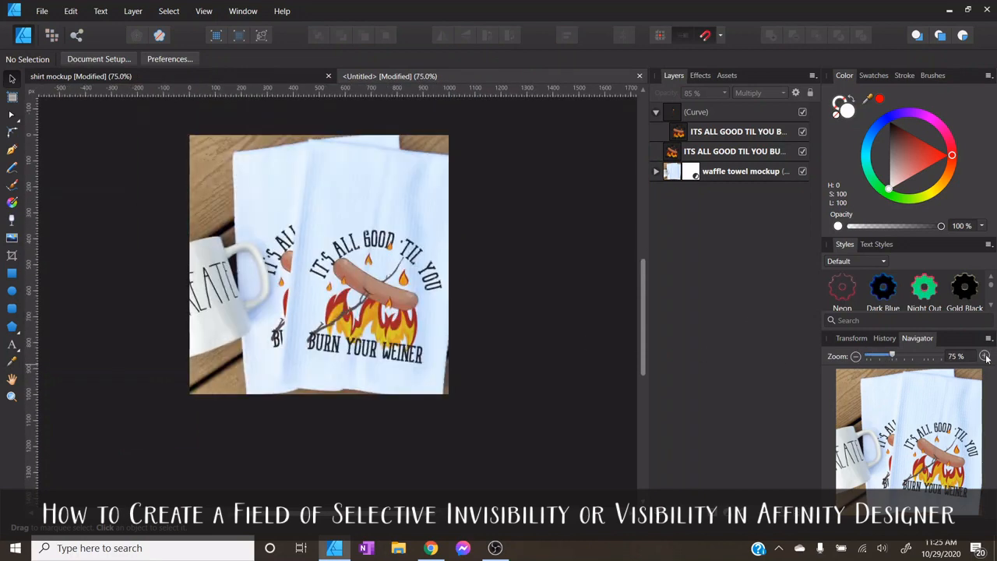
left_click(984, 356)
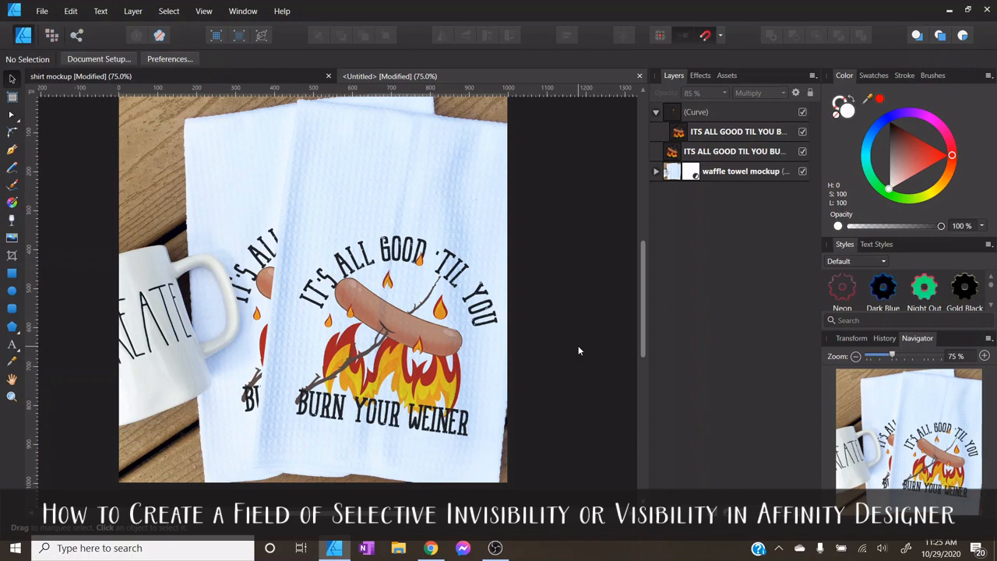
Step: Replace the image clipped inside the curve with the NORTH POLE COOKIE TESTER_OLAS file
left_click(708, 138)
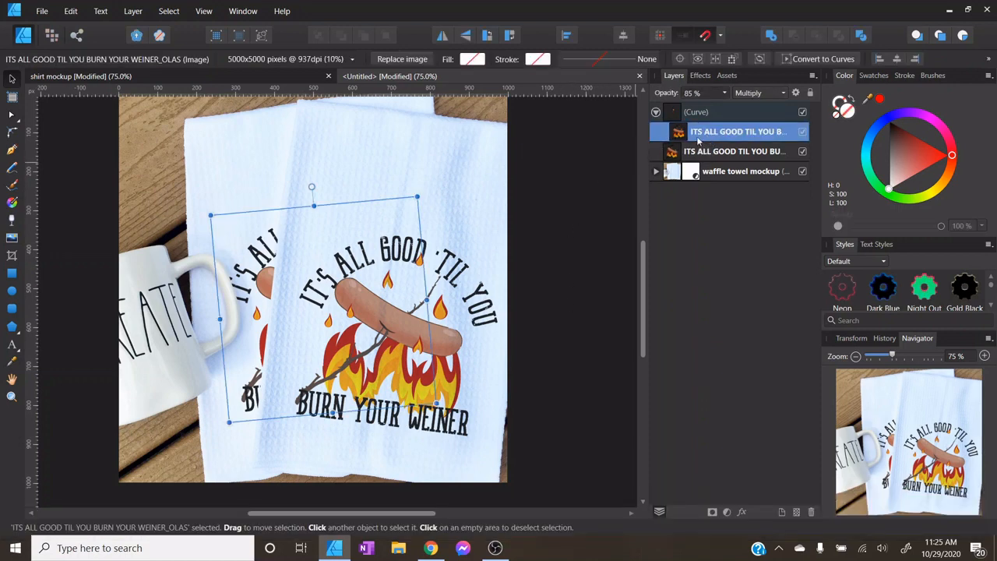
left_click(655, 112)
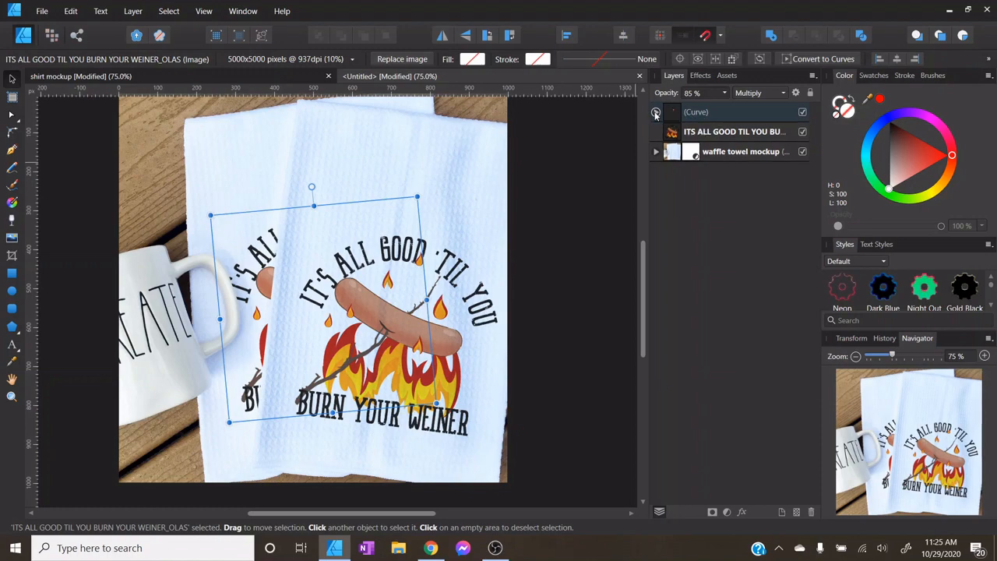
left_click(656, 112)
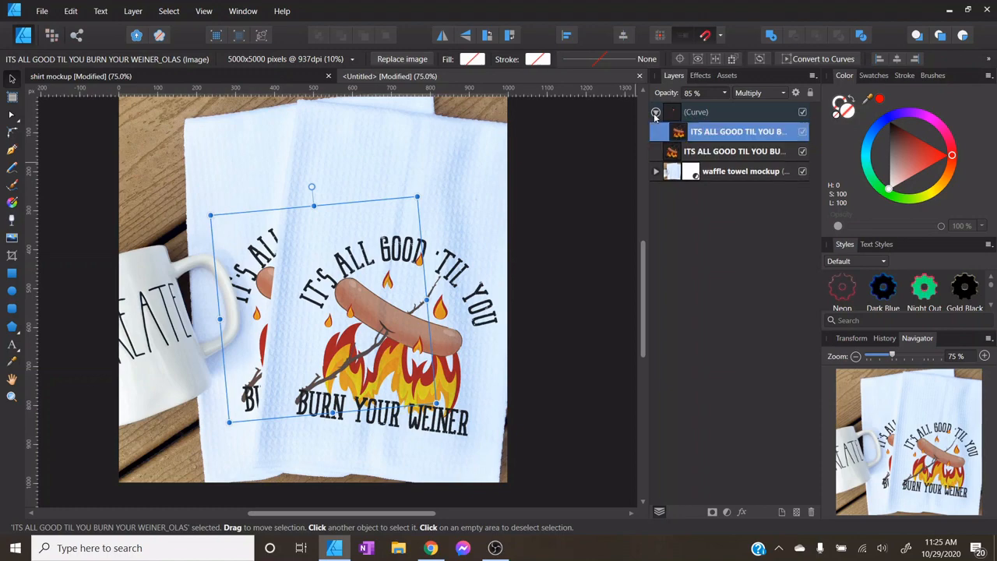
left_click(402, 59)
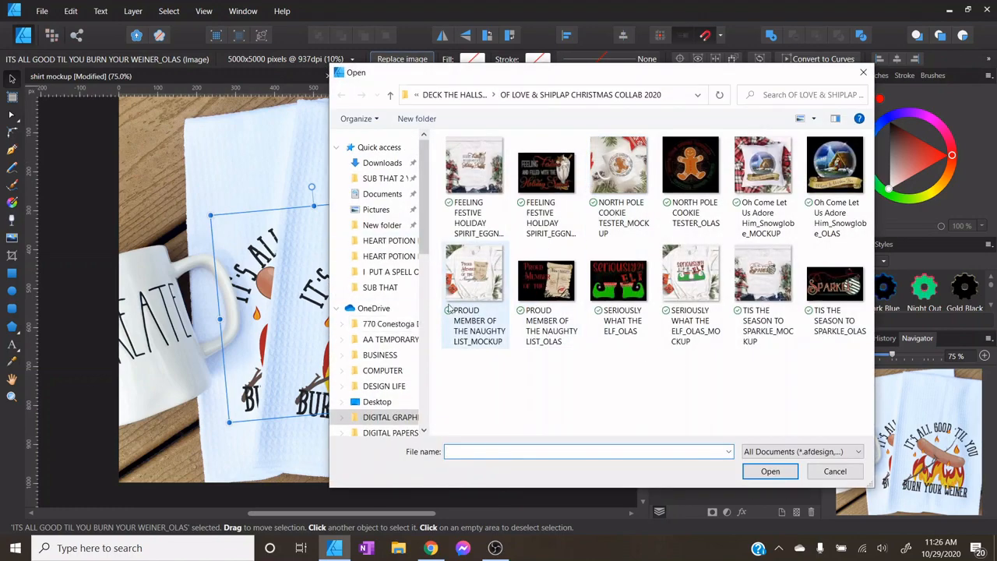
left_click(698, 183)
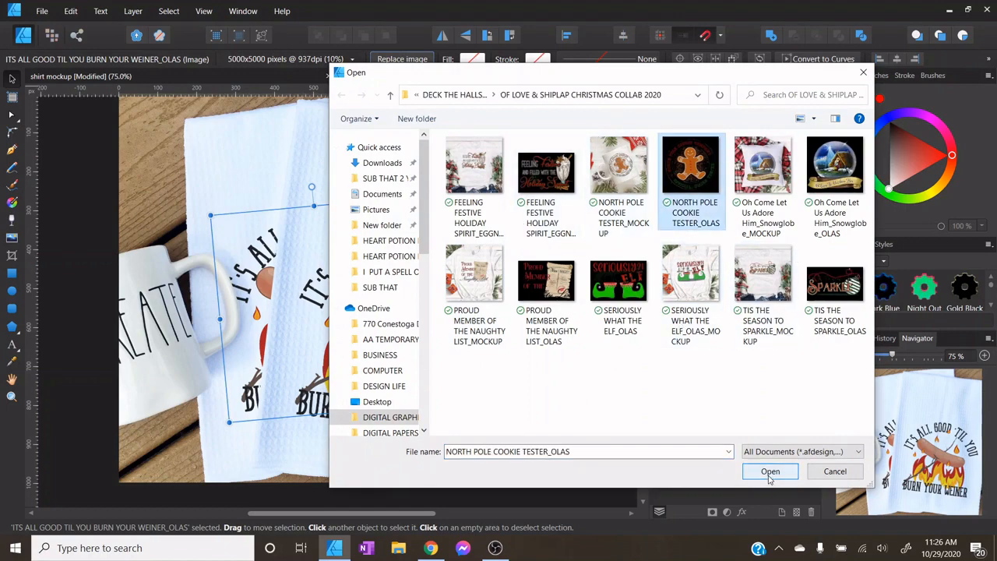
left_click(769, 474)
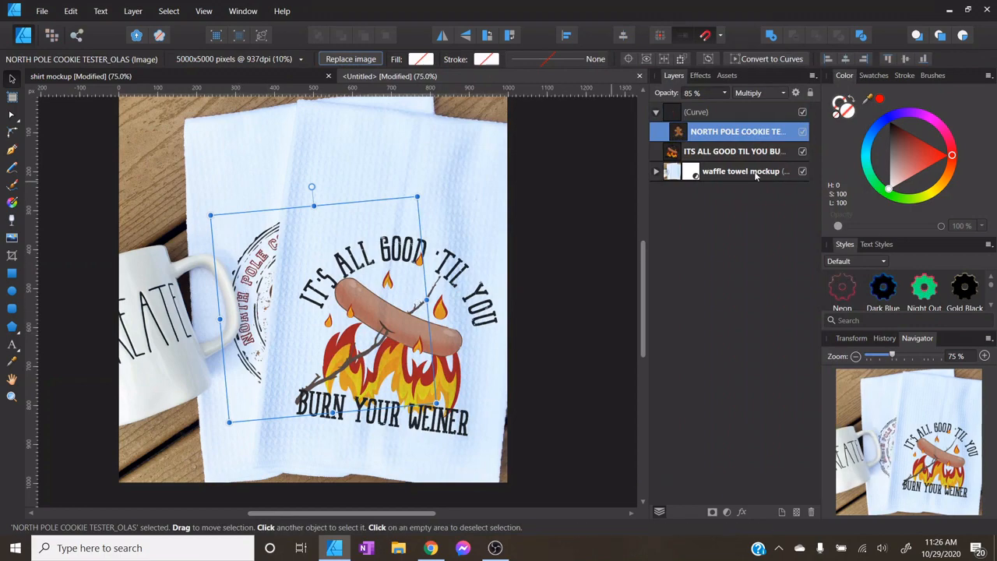
Step: Replace the front towel's "Burn Your Weiner" image with NORTH POLE COOKIE TESTER_OLAS, deselect it and review the whole mockup
left_click(736, 151)
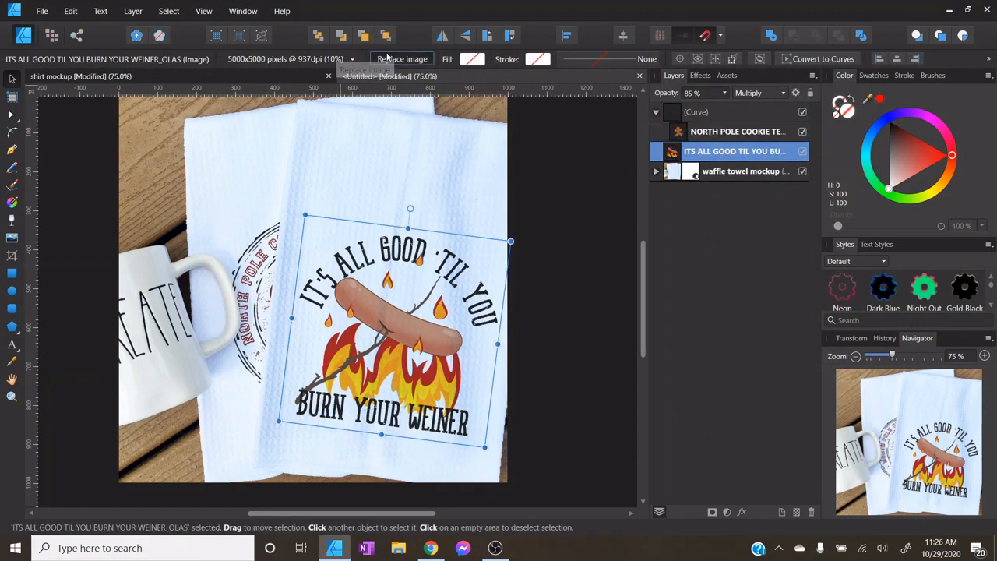
left_click(390, 60)
left_click(721, 228)
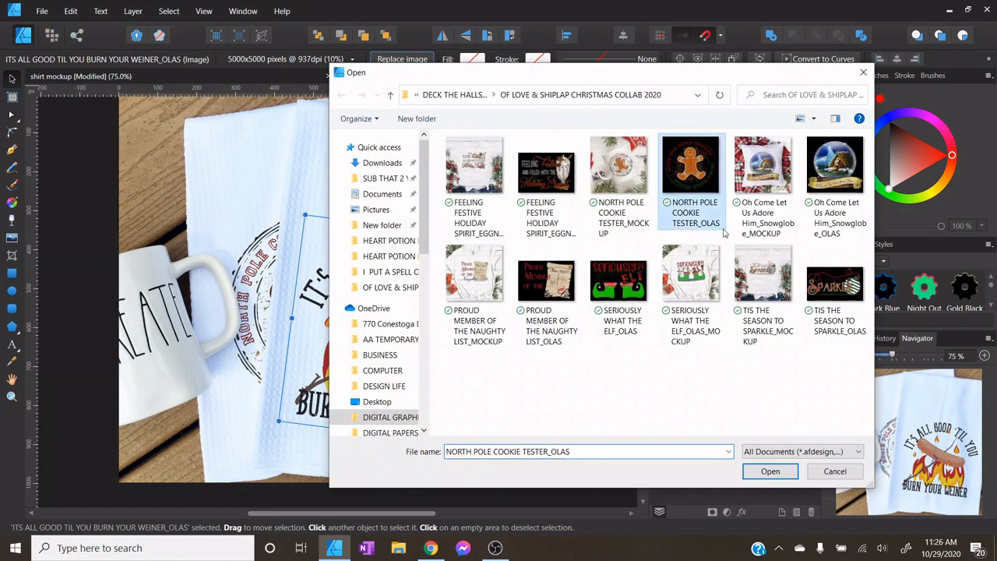
left_click(761, 476)
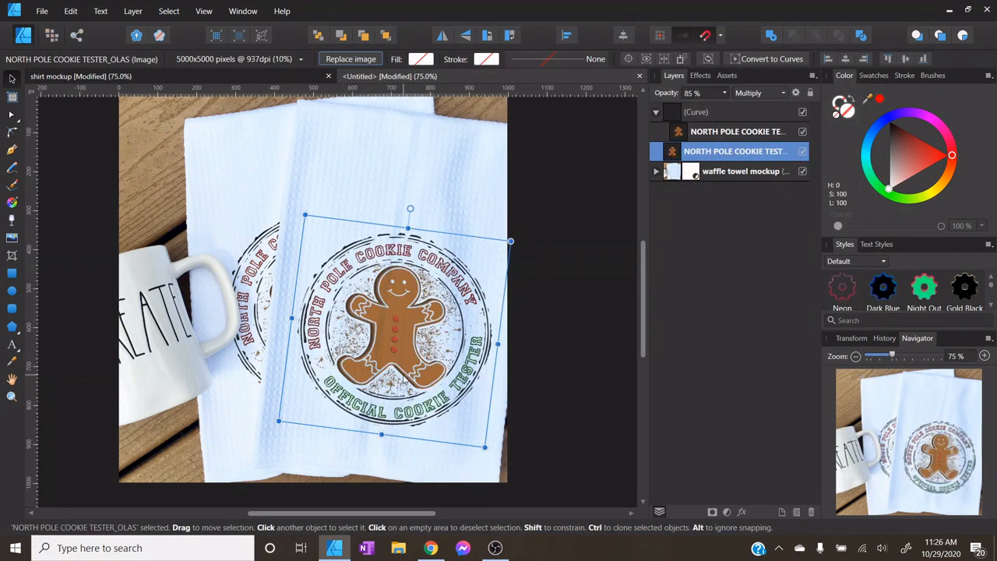
left_click(553, 407)
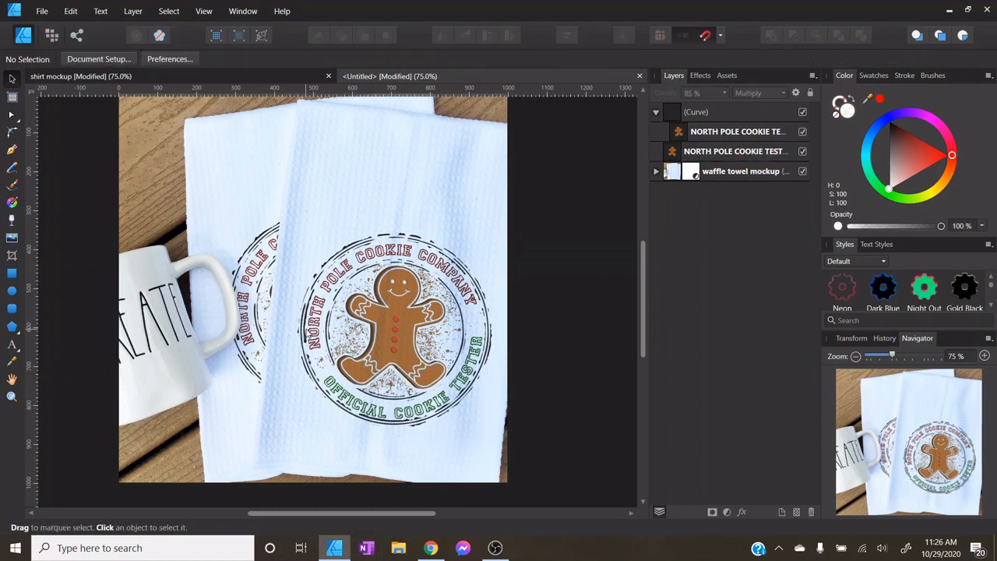
left_click(857, 356)
left_click(856, 356)
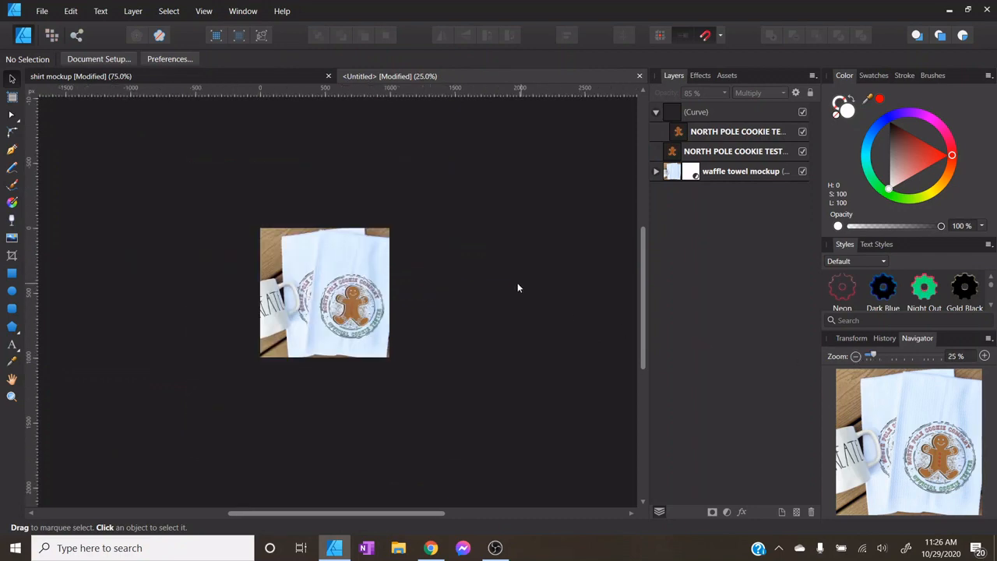
left_click(984, 356)
left_click(984, 356)
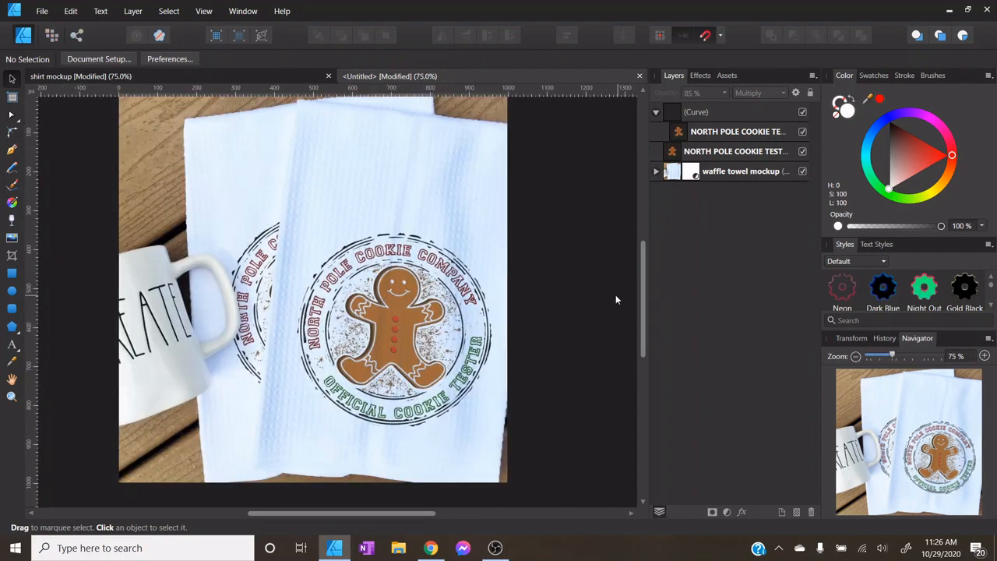